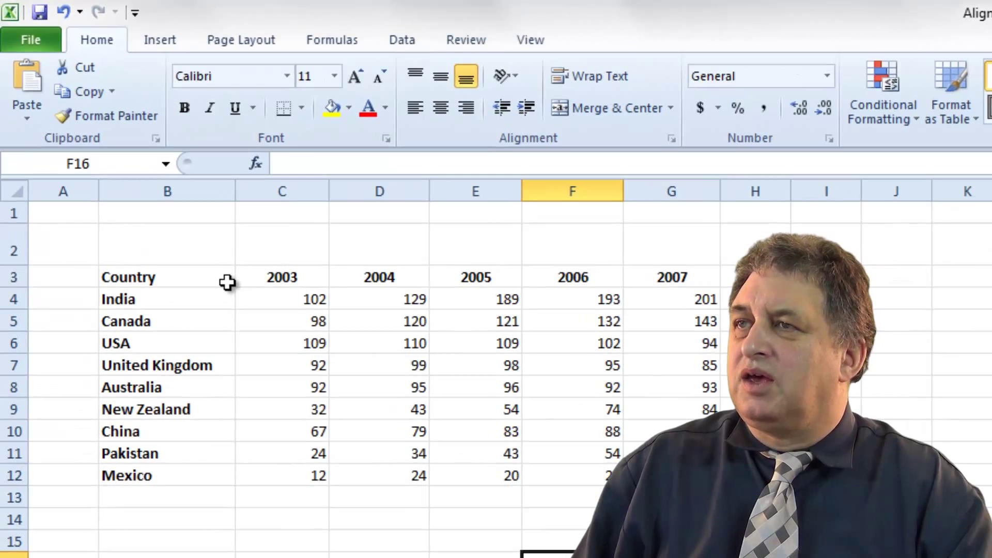
click(286, 278)
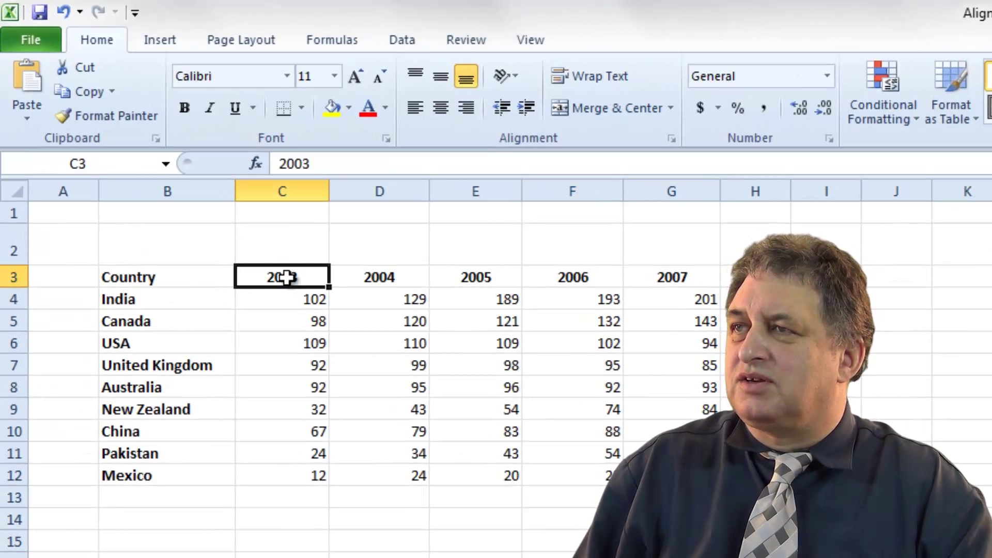
click(368, 279)
click(460, 279)
click(594, 282)
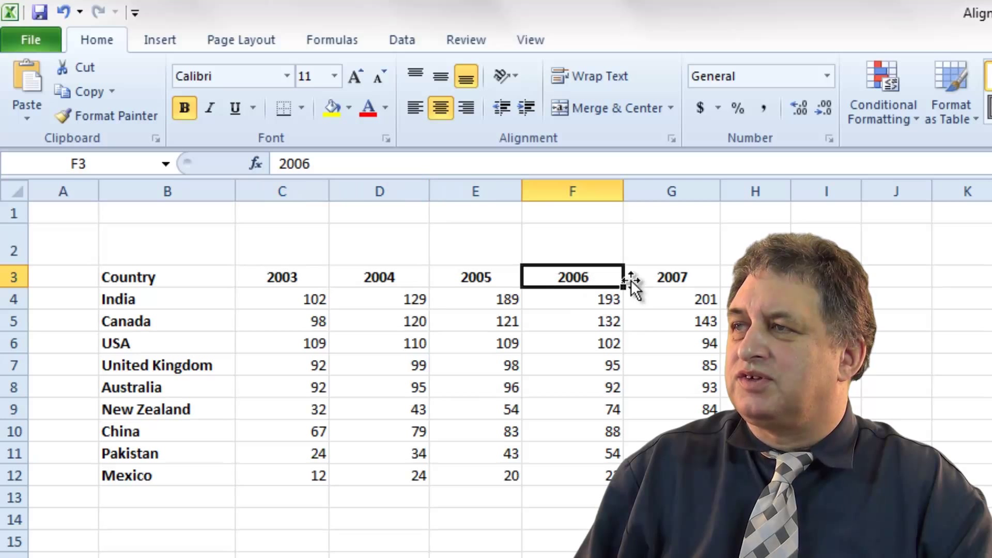
click(692, 281)
Enter the heading "Sales Year" in cell C2 above the 2003 column
click(272, 239)
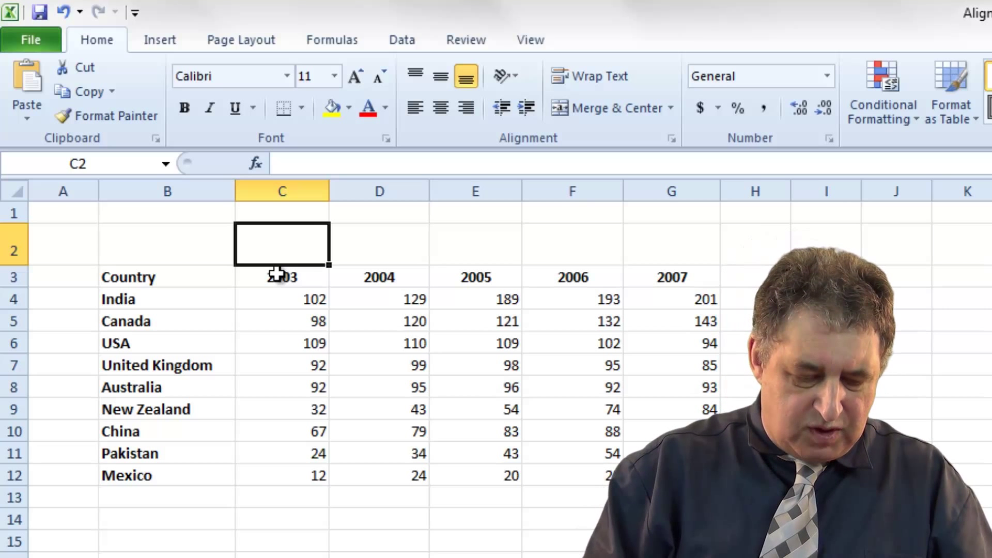
text(Sales Year)
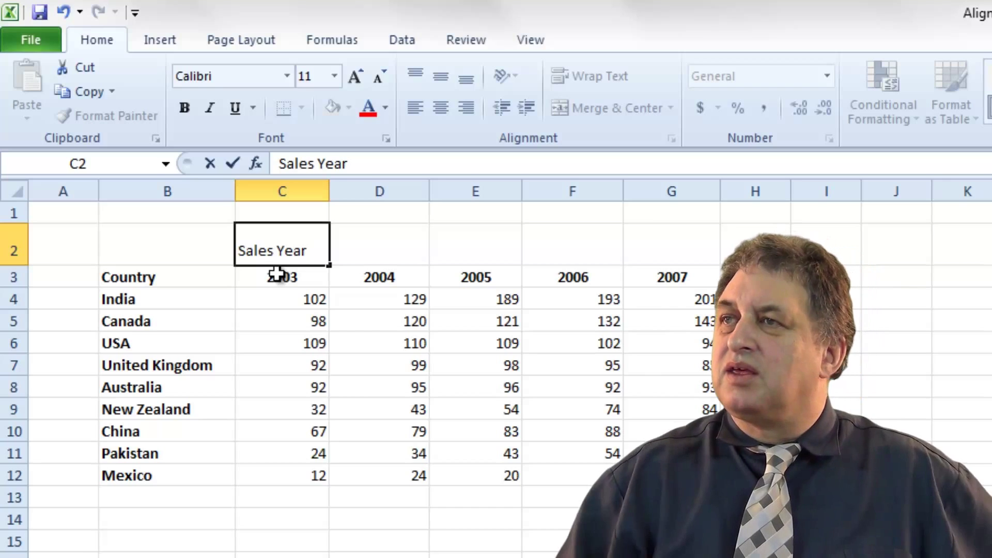
click(287, 279)
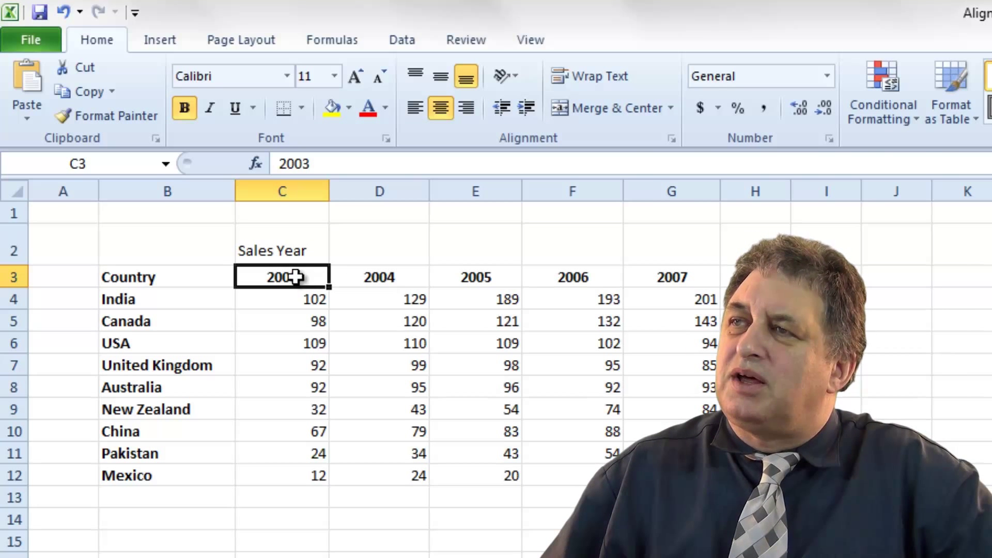
Try merging and centering the Sales Year heading across cells C2:G2 above the year columns
click(257, 250)
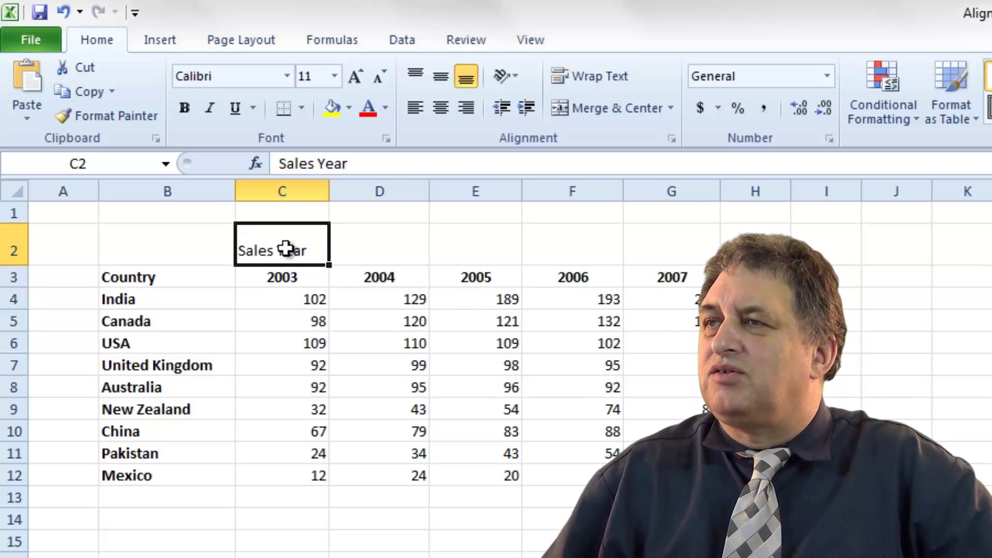
drag(291, 250, 642, 248)
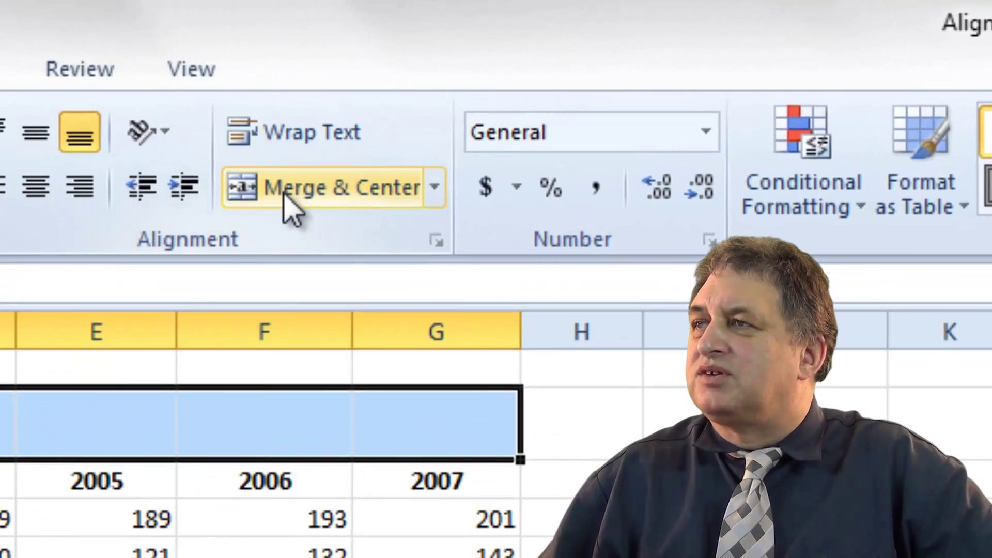
click(285, 192)
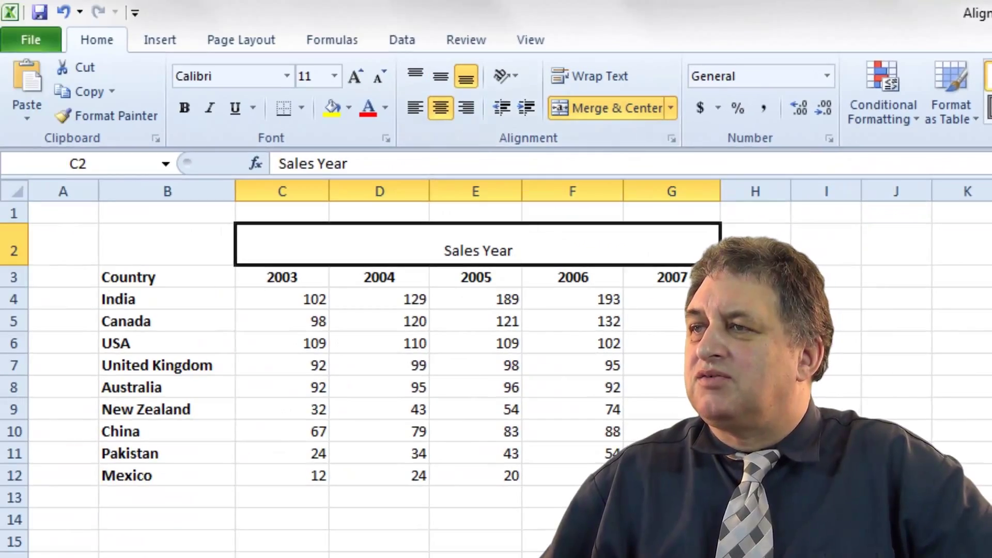
click(379, 556)
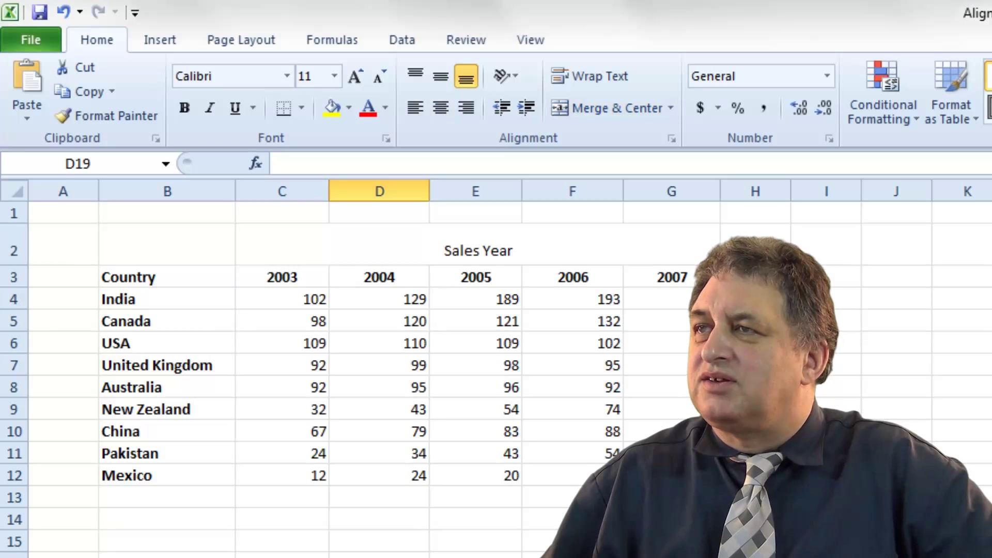
click(264, 242)
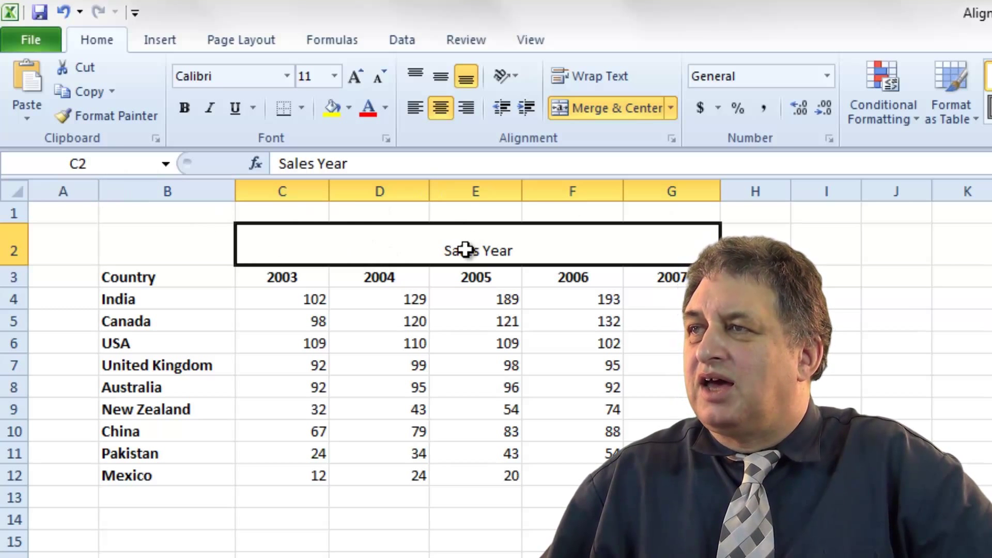
click(473, 265)
click(465, 250)
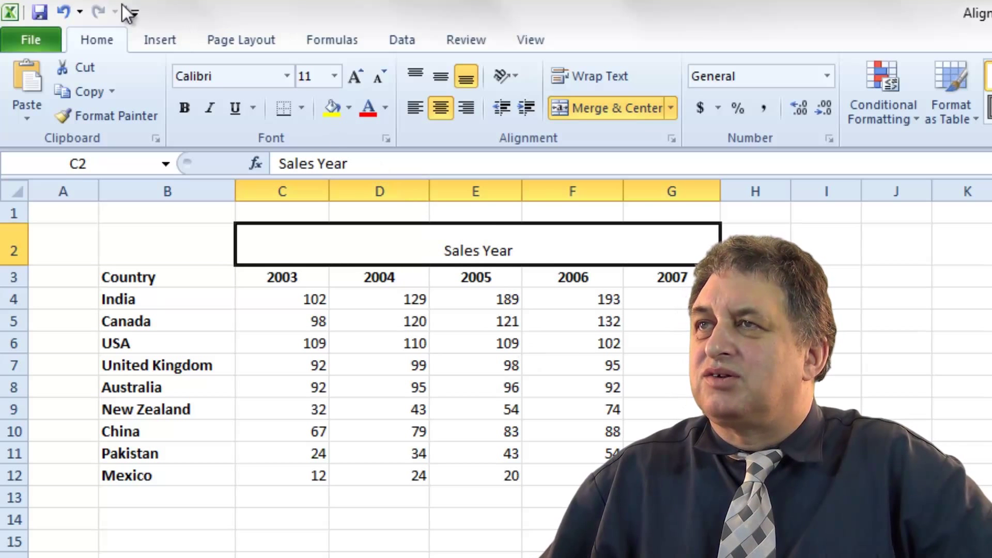
Undo the merge of the Sales Year heading and check the separate cells C2 through G2
click(64, 12)
click(380, 557)
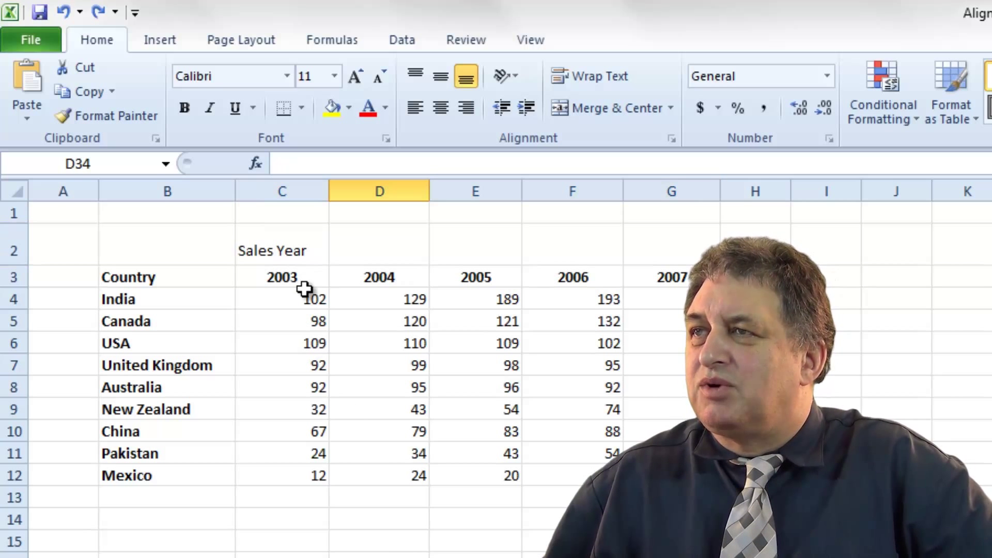
click(289, 247)
click(364, 250)
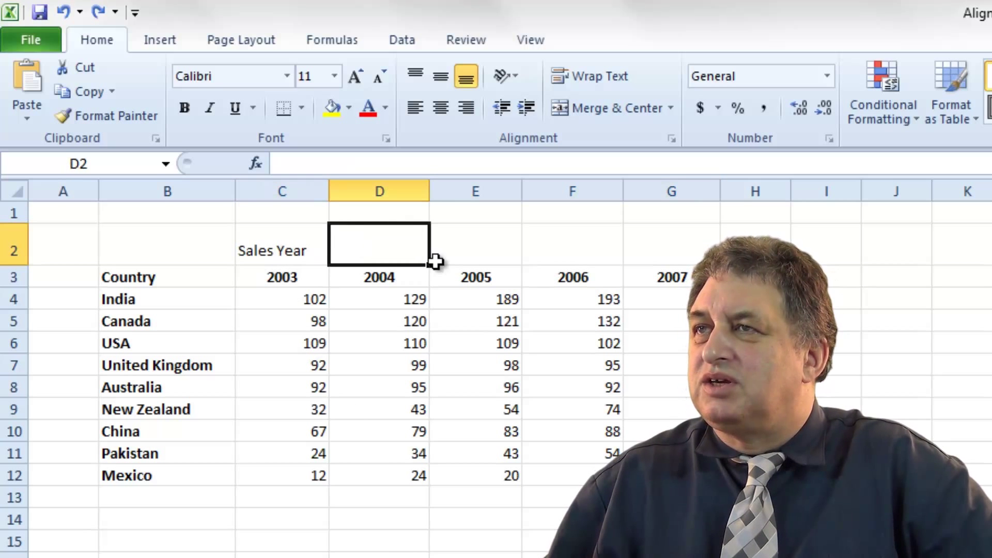
click(479, 256)
click(595, 254)
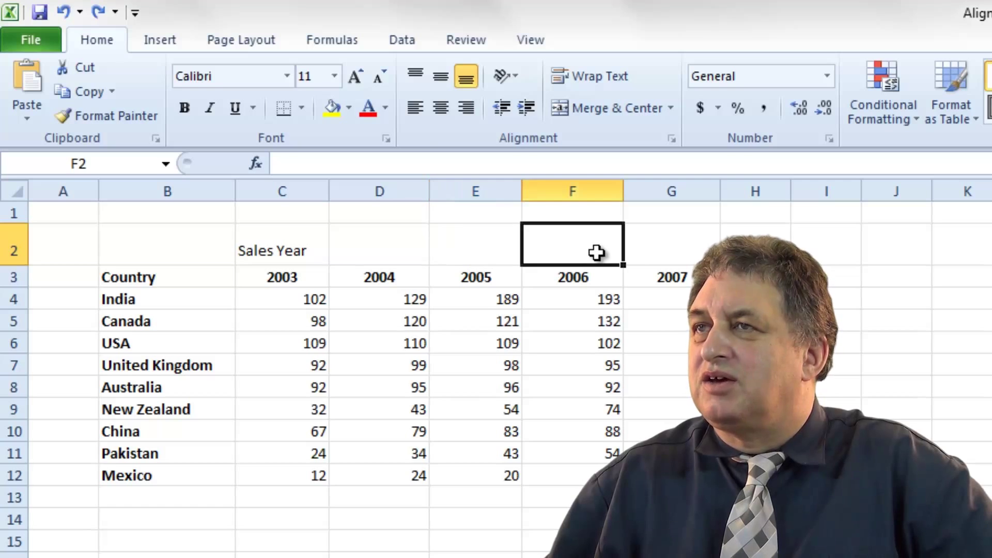
click(681, 237)
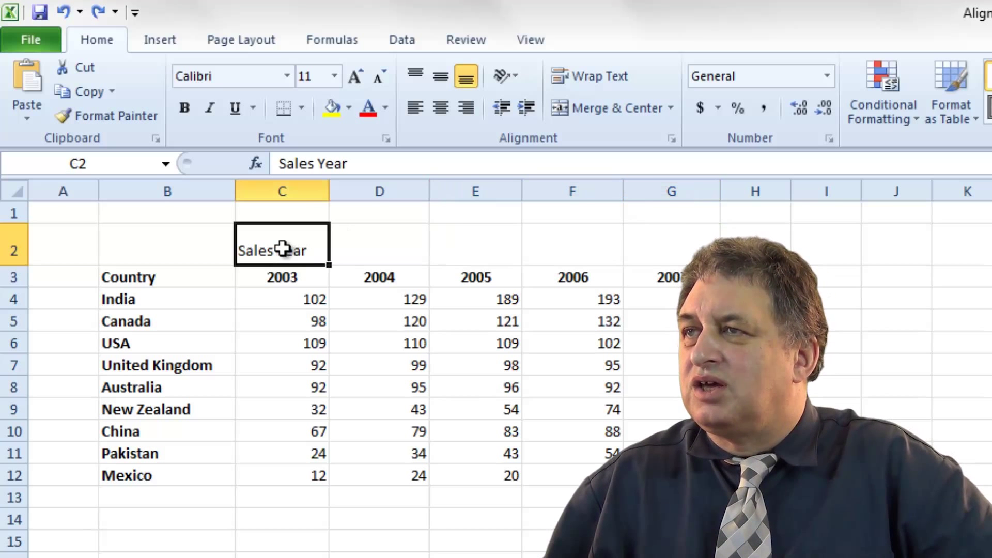
Merge and center the Sales Year heading over cells C2 to G2 again
drag(281, 250, 644, 261)
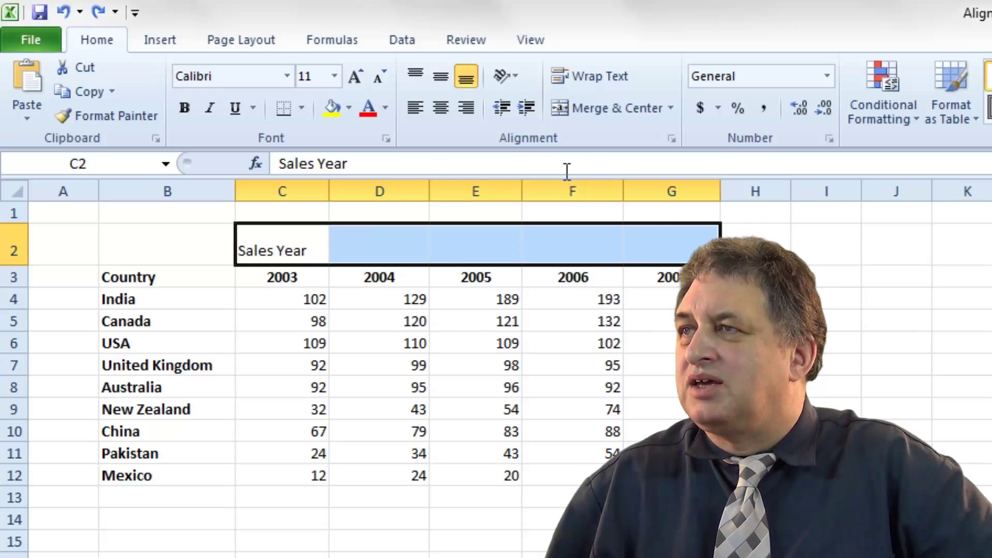
click(590, 111)
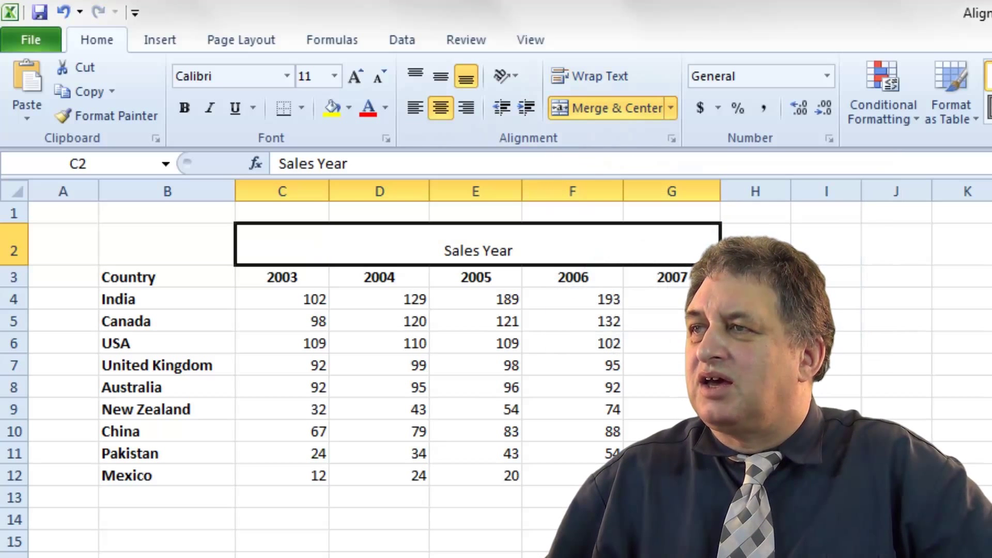
click(475, 555)
click(249, 248)
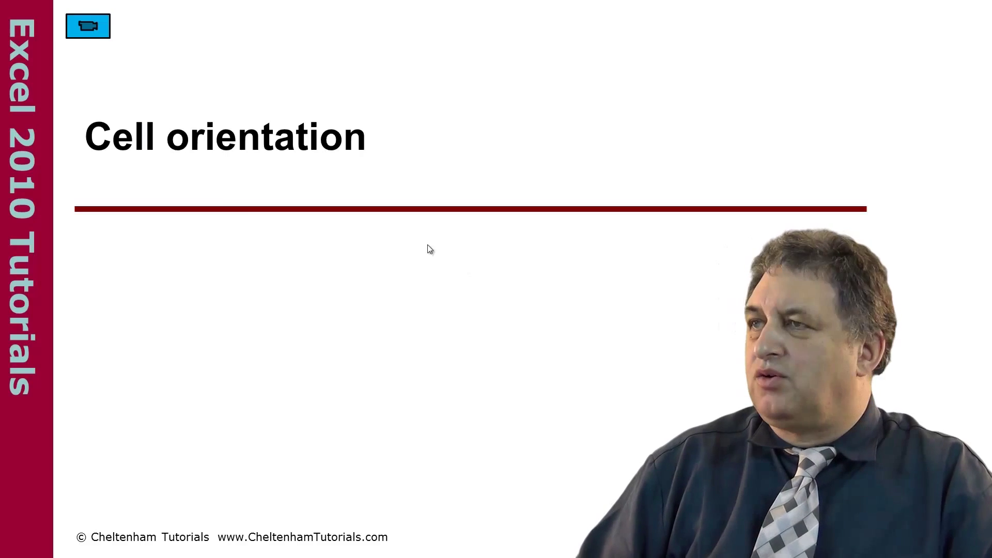
Open the cell orientation example workbook from the slide and angle the year headings in C3:G3 counterclockwise
click(84, 32)
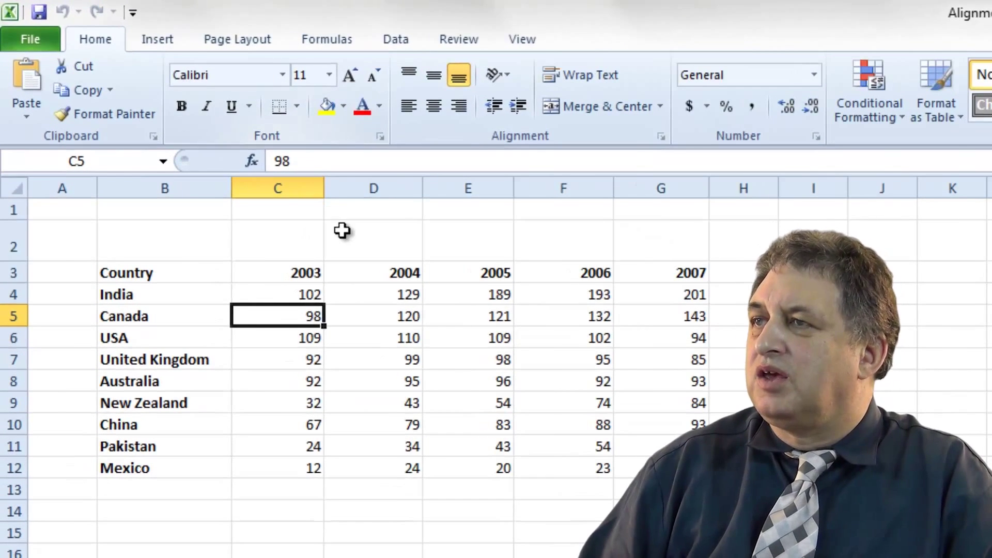
drag(297, 272, 634, 272)
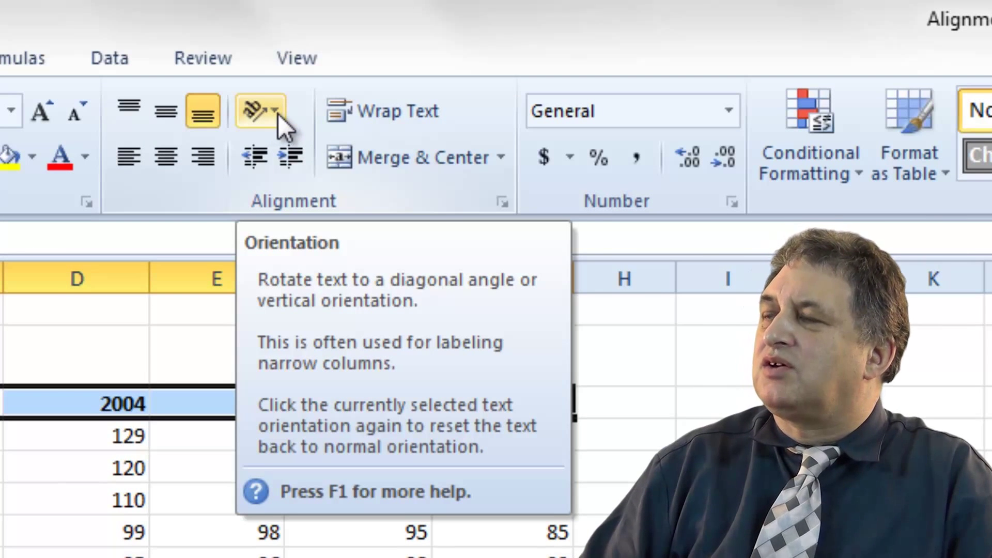
click(277, 114)
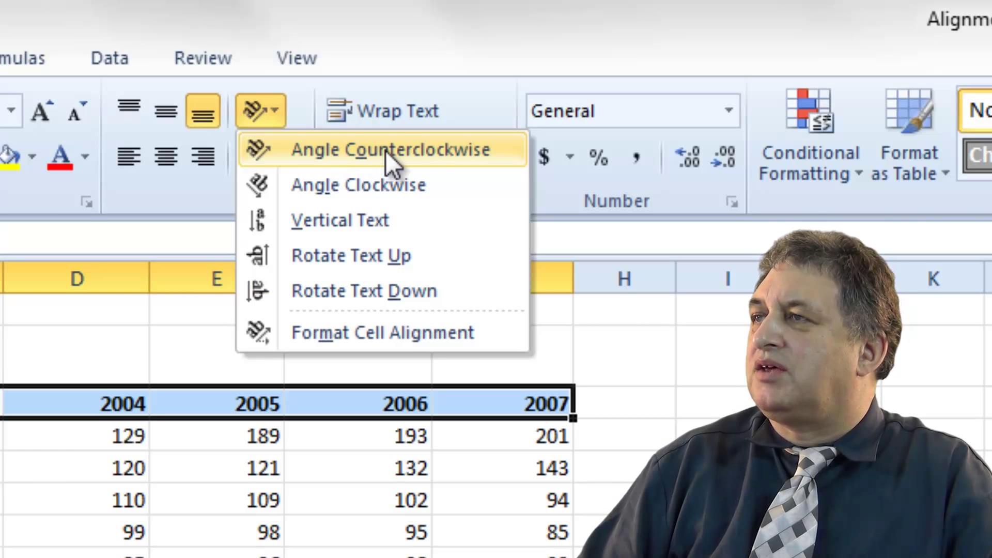
click(420, 153)
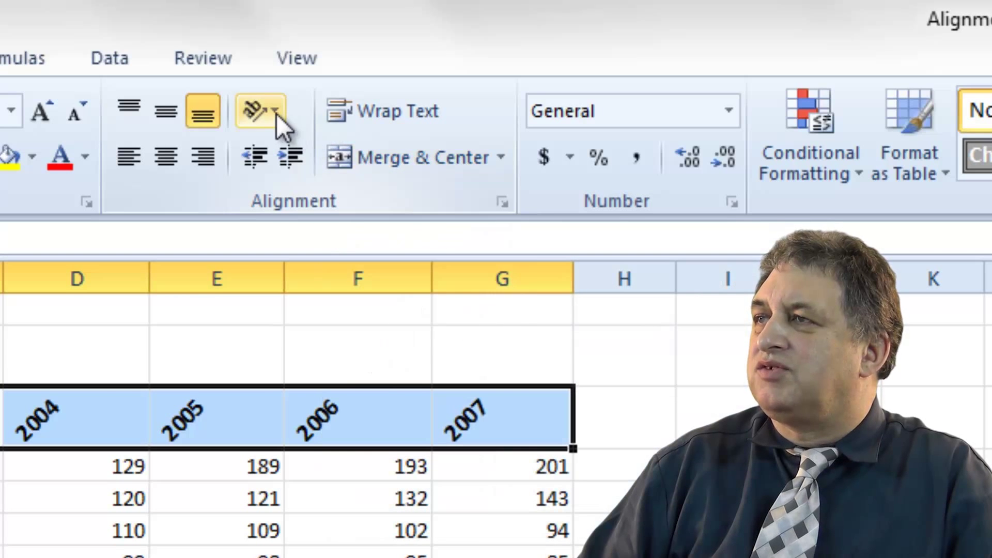
Reset the year headings in C3:G3 to normal orientation, and reapply the counterclockwise angle
click(275, 111)
click(310, 151)
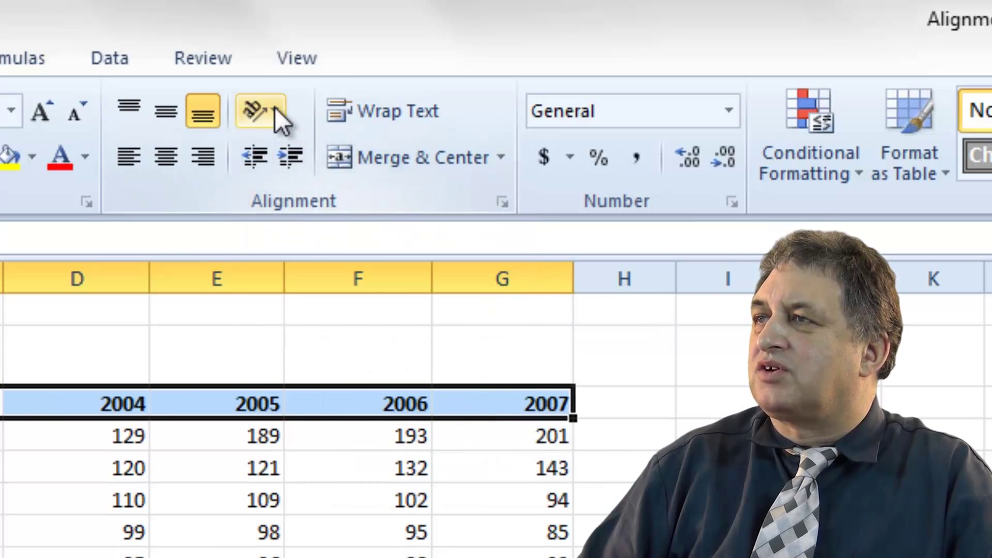
click(274, 111)
click(315, 150)
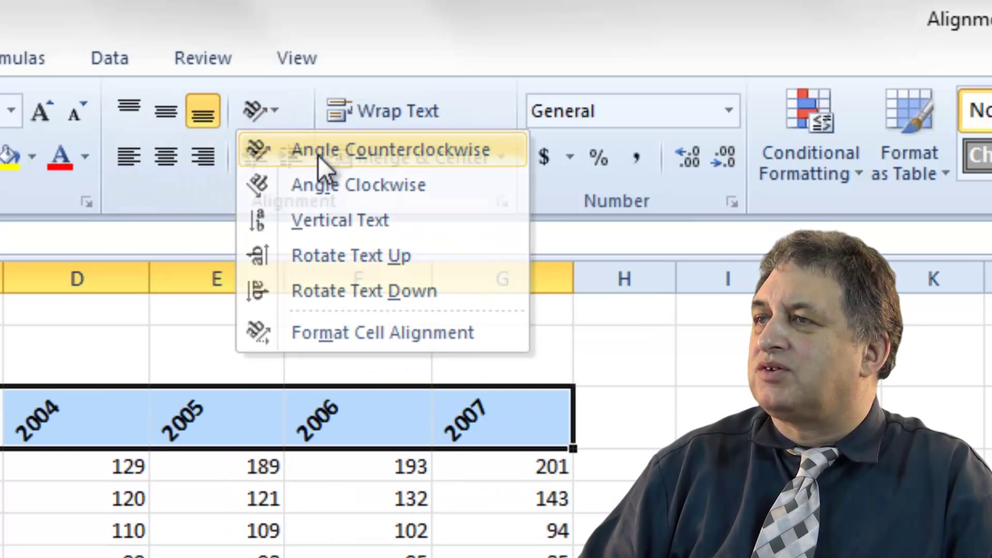
Angle the year headings in C3:G3 clockwise, and switch them to Vertical Text
click(274, 111)
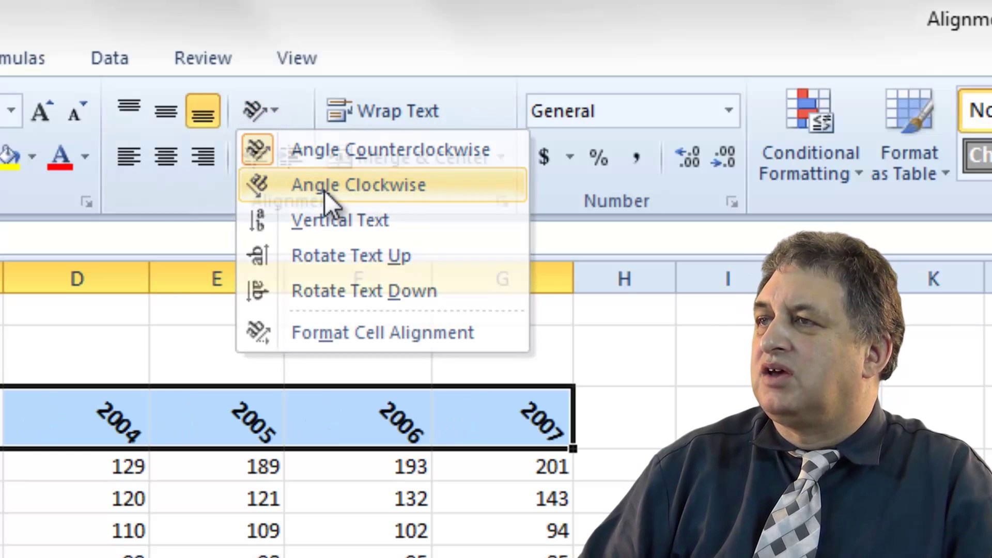
click(324, 187)
click(275, 112)
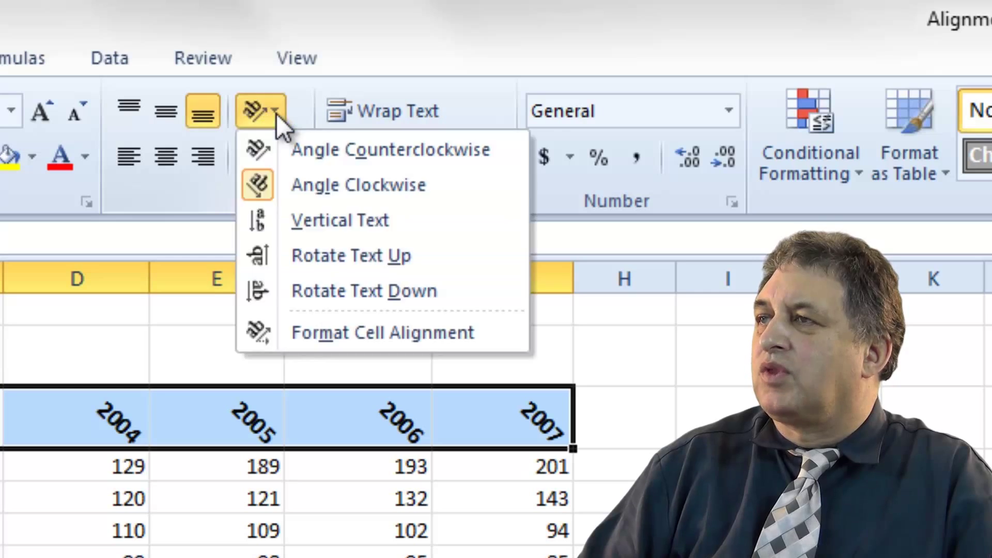
click(331, 219)
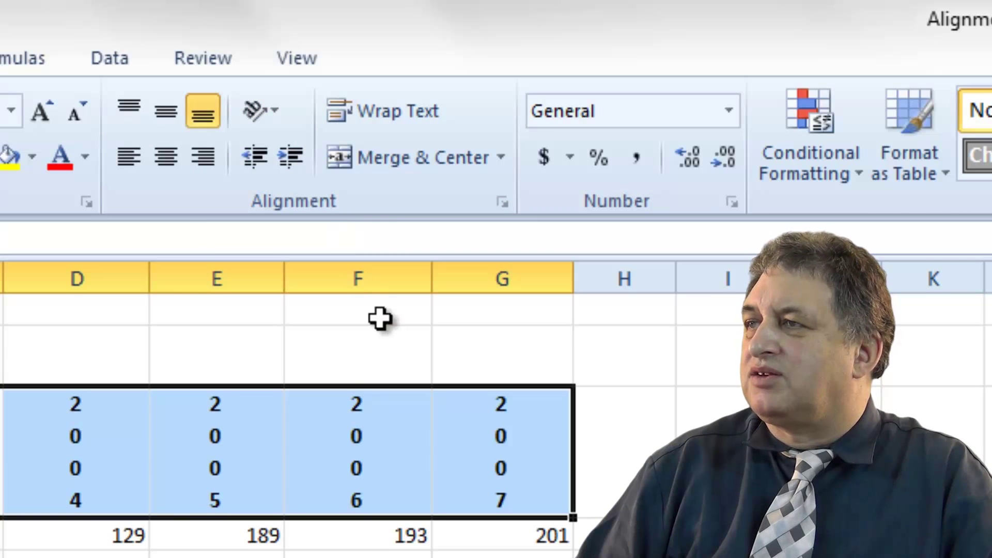
Set the year headings in C3:G3 to Rotate Text Up, and change them to Rotate Text Down
click(261, 113)
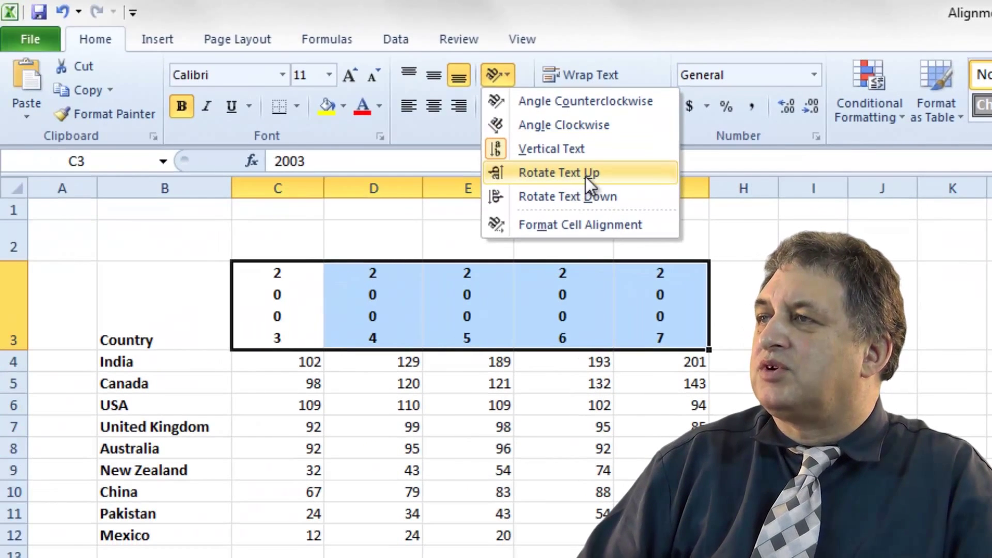
click(586, 175)
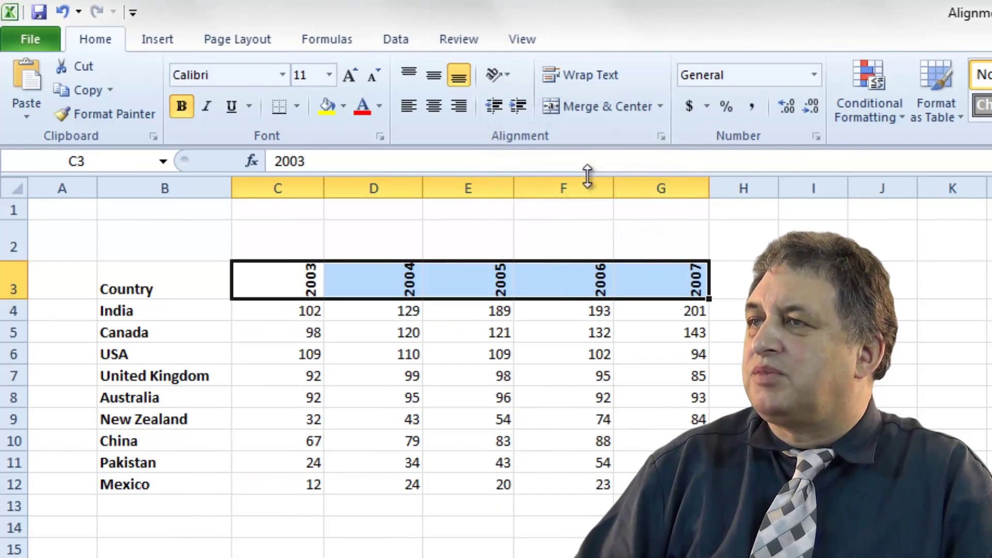
click(501, 74)
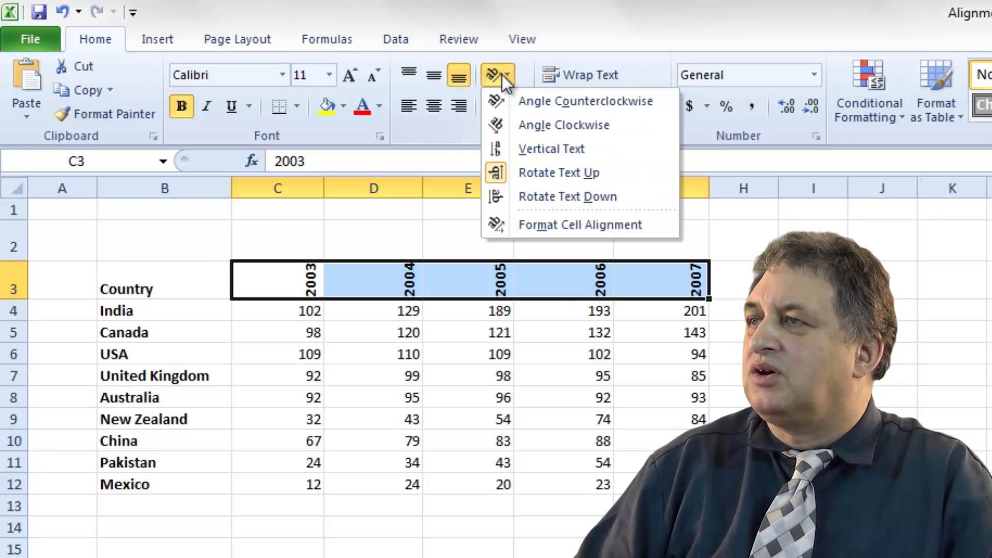
click(551, 200)
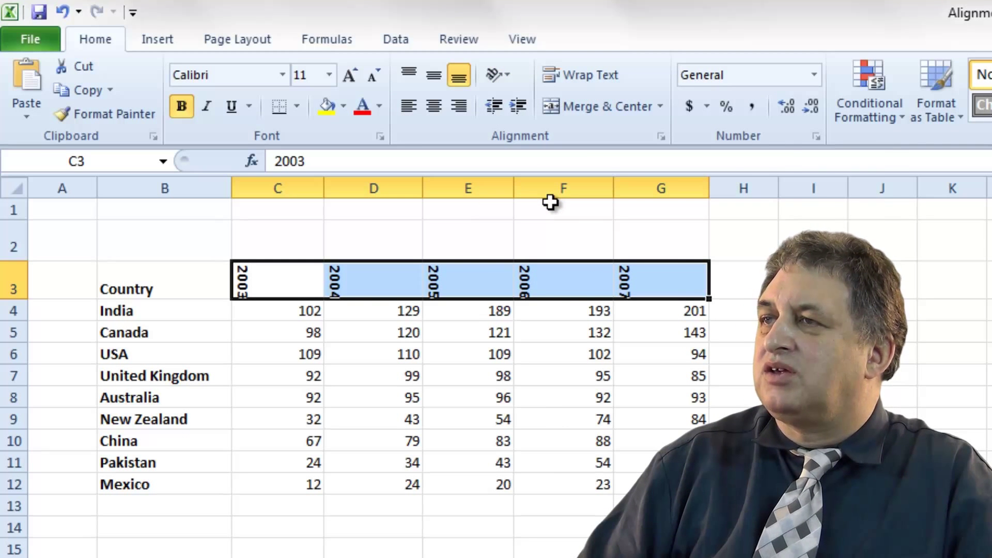
click(468, 557)
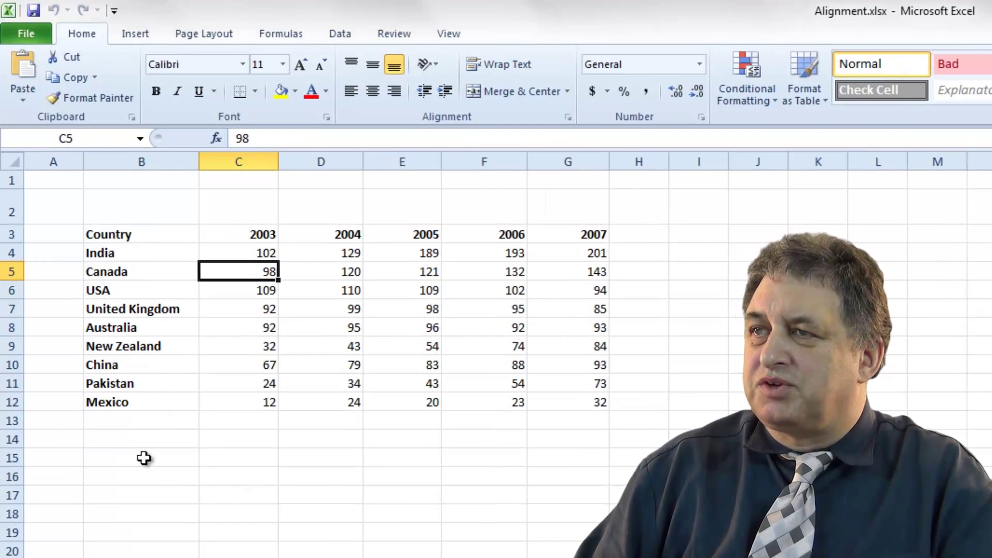
Enter the note "All profits are pre-tax values" in cell B14 below the country table
click(133, 438)
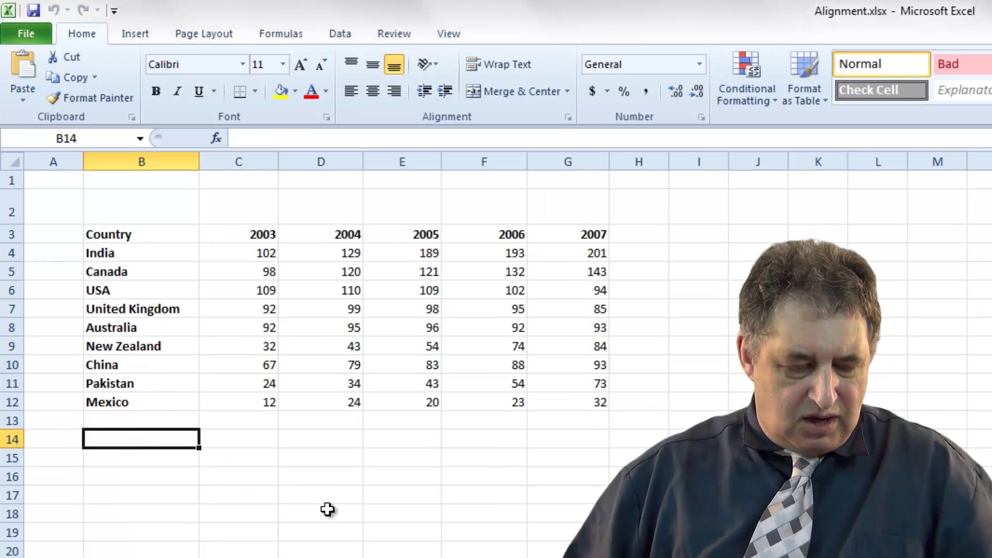
text(All profits are pre-tax value)
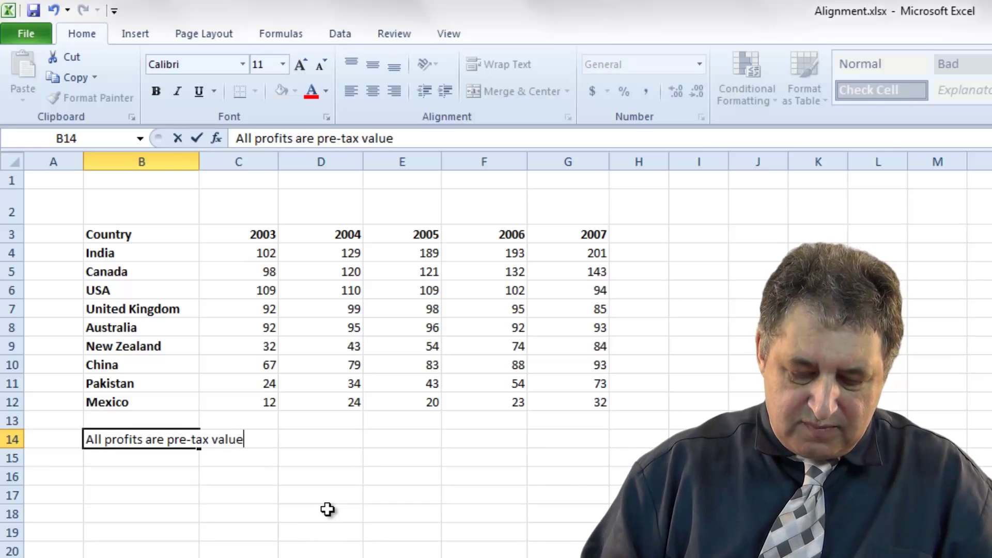
text(s)
key(Return)
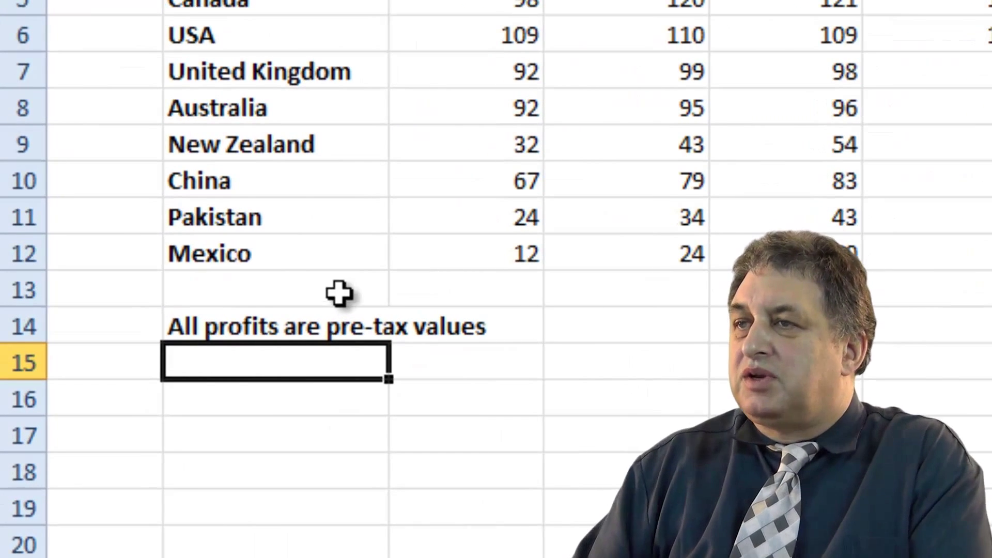
Turn on text wrapping for the note in cell B14, and remove the wrapping again
click(246, 334)
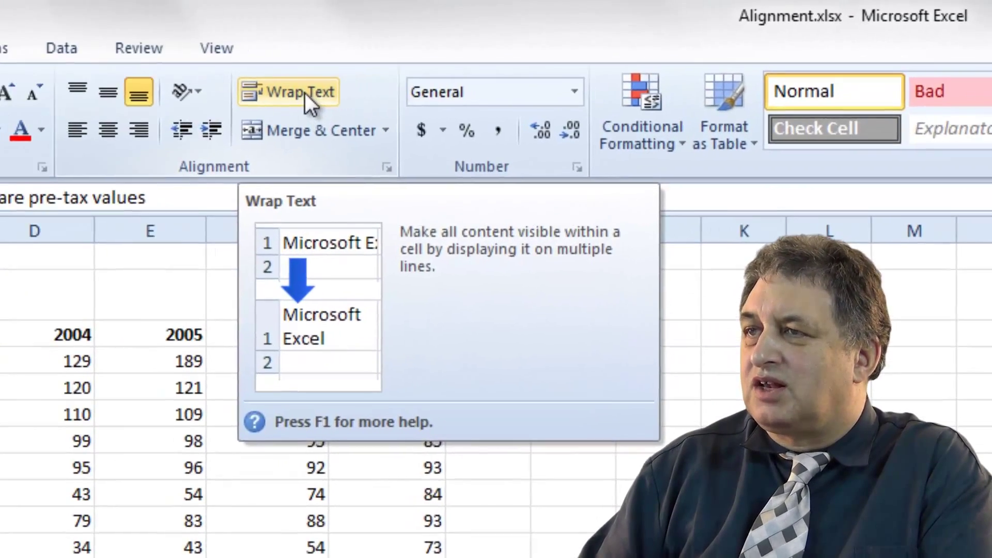
click(509, 64)
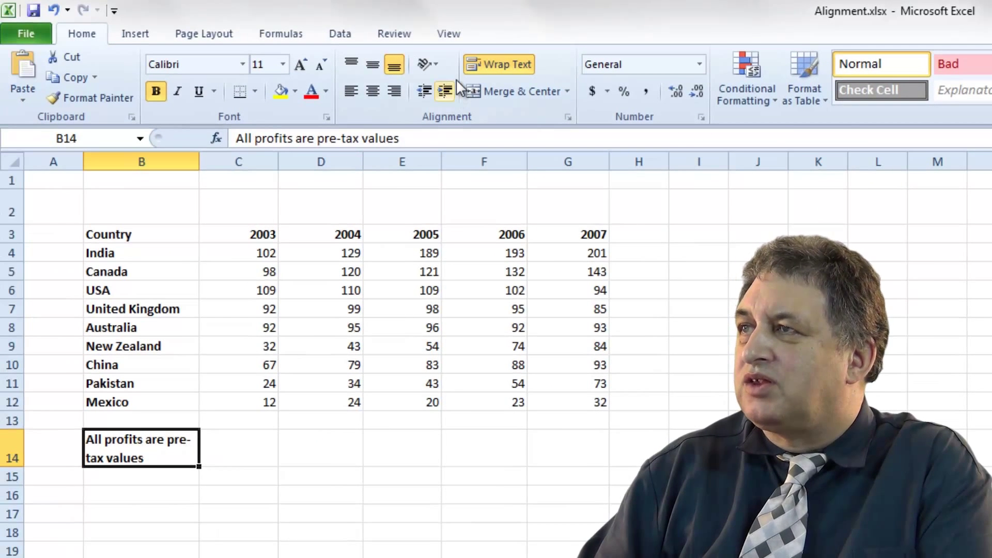
click(485, 59)
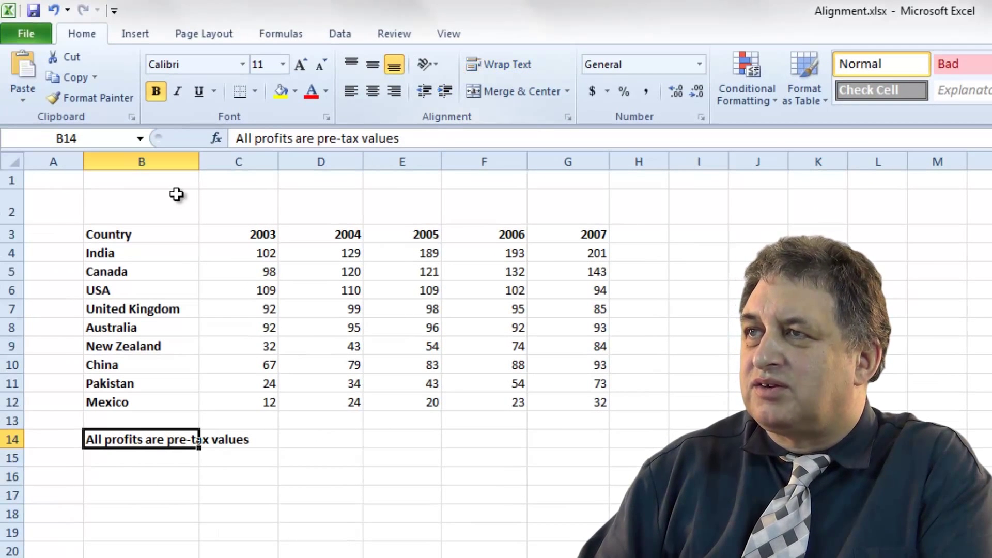
Narrow column B slightly, and wrap the note in cell B14 onto multiple lines
drag(199, 161, 173, 160)
click(171, 494)
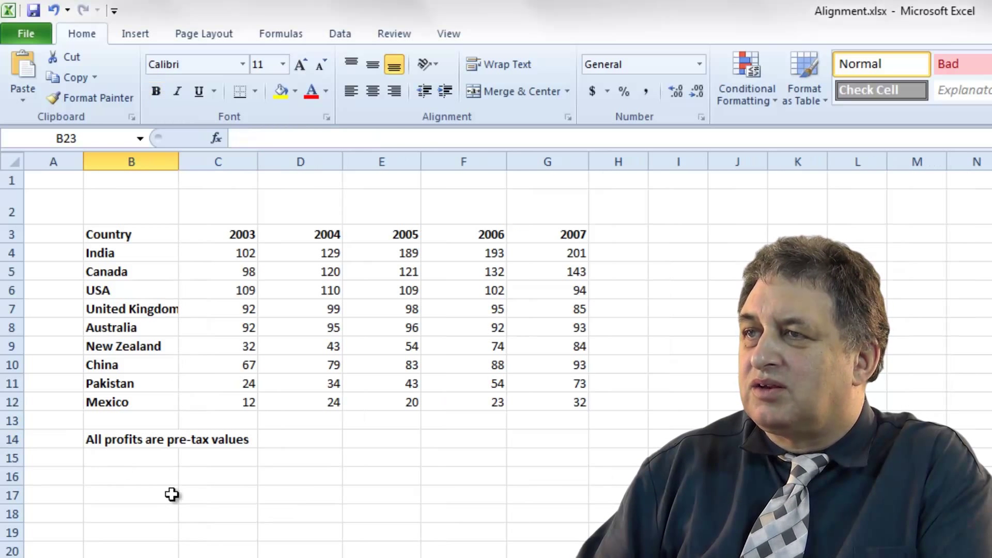
click(133, 443)
click(513, 65)
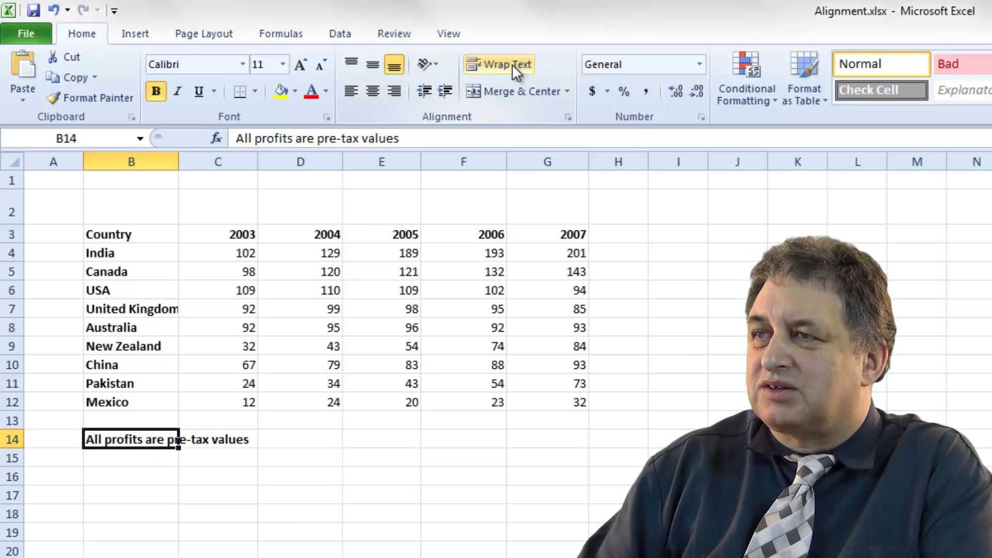
click(512, 64)
click(513, 63)
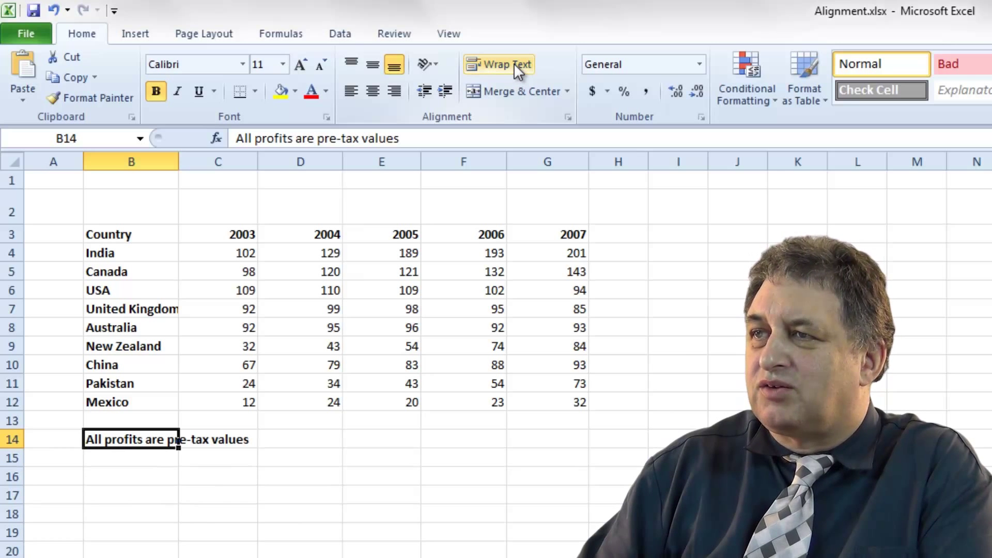
click(176, 554)
click(140, 439)
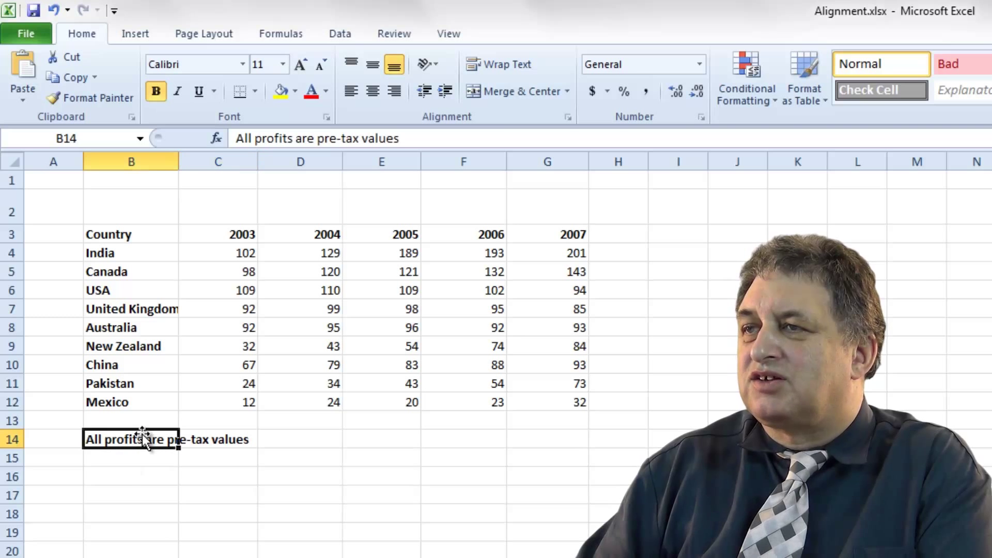
click(513, 63)
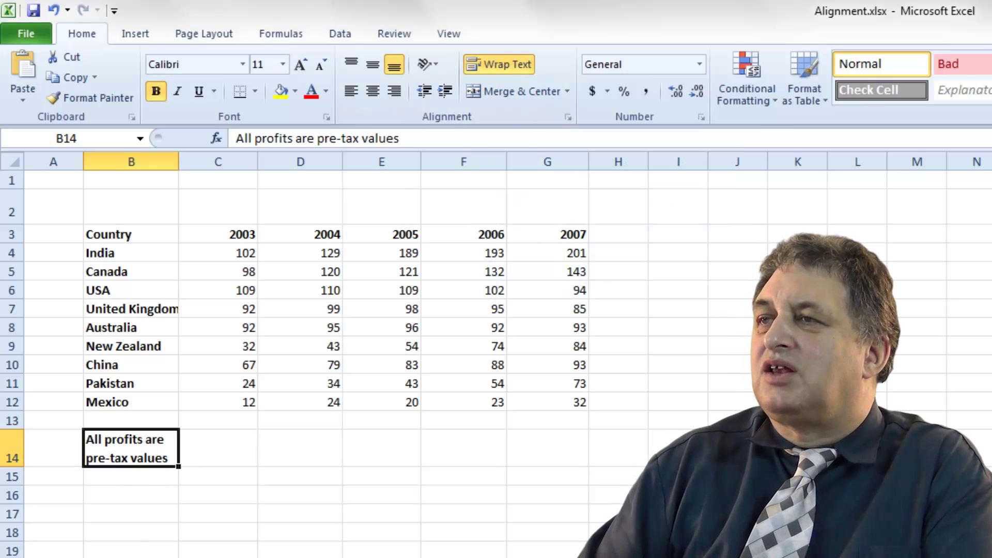
click(130, 557)
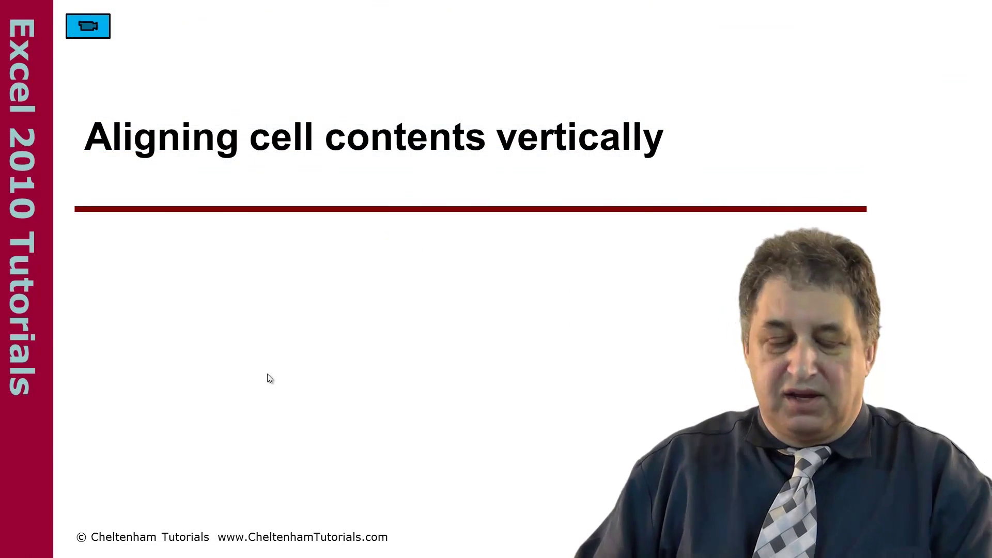
Switch to the Excel workbook, and set the table B3:G12 to Top Align followed by Middle Align
key(alt+Tab)
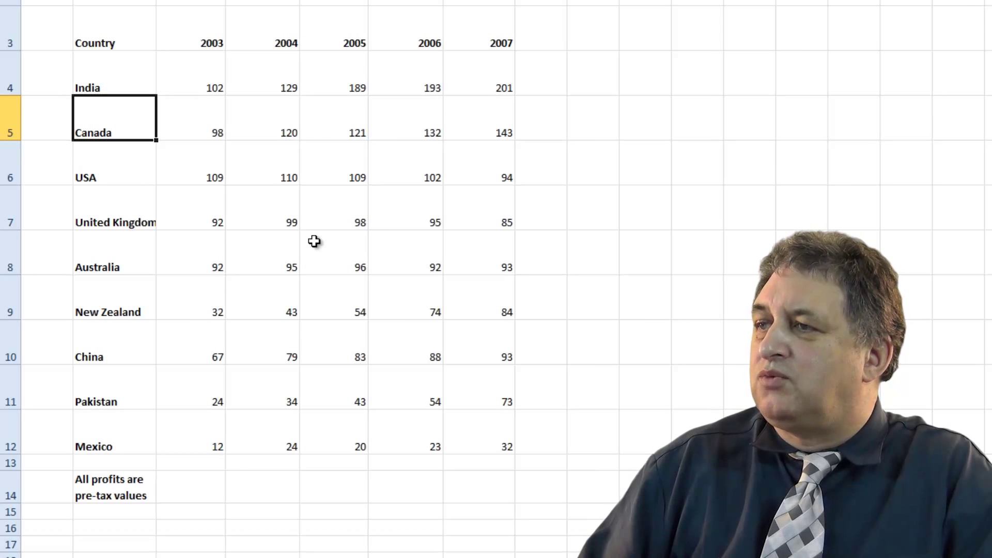
drag(507, 449, 117, 44)
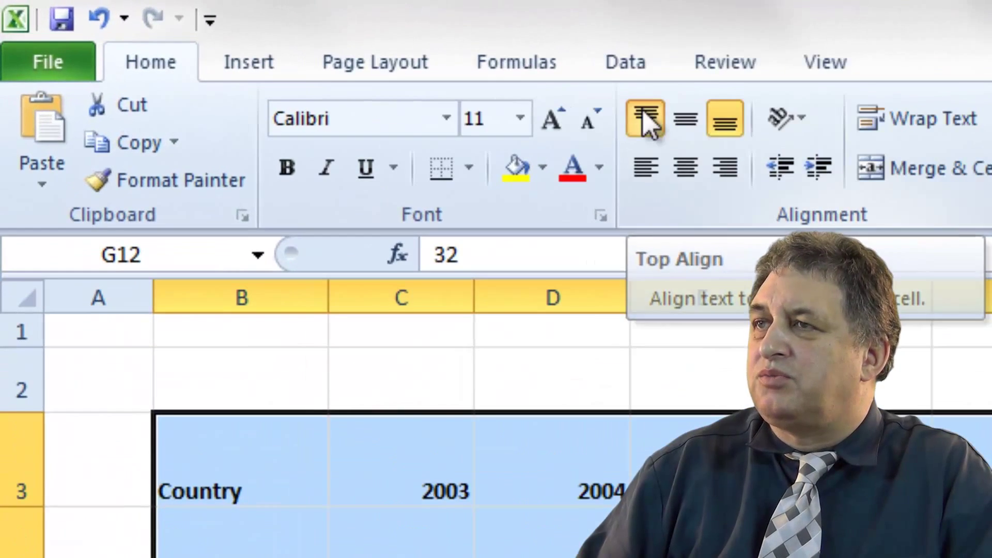
click(230, 43)
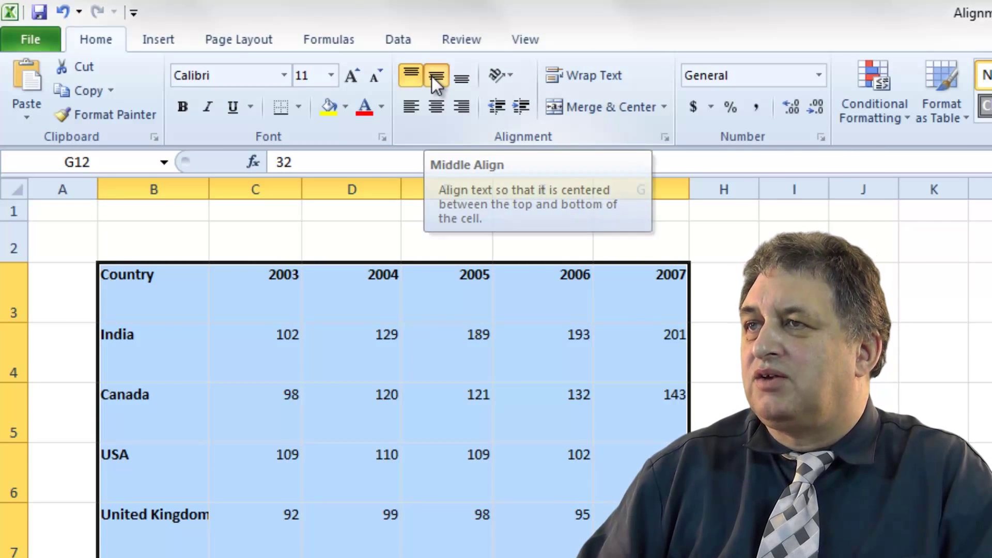
click(431, 76)
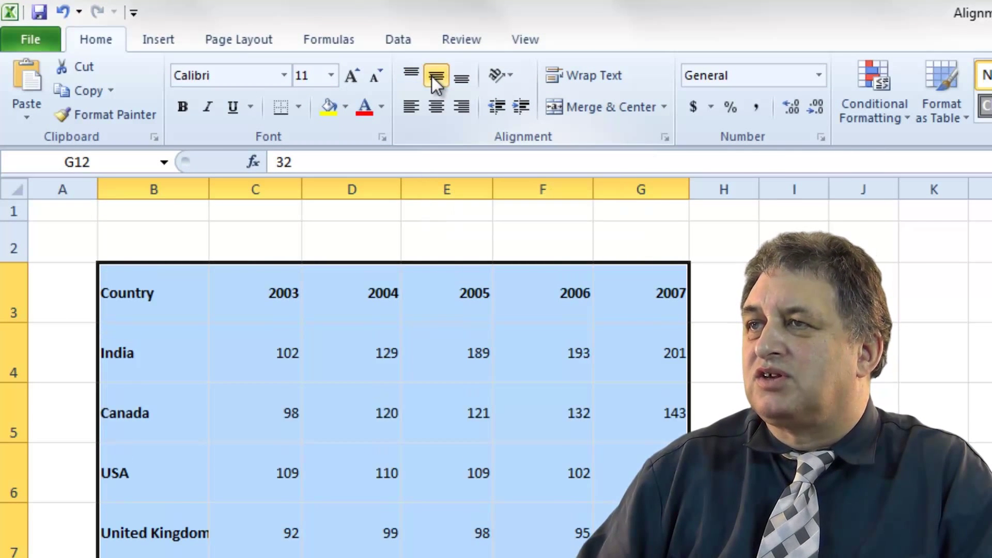
Bottom-align the contents of the table B3:G12, and return them to Middle Align
click(461, 86)
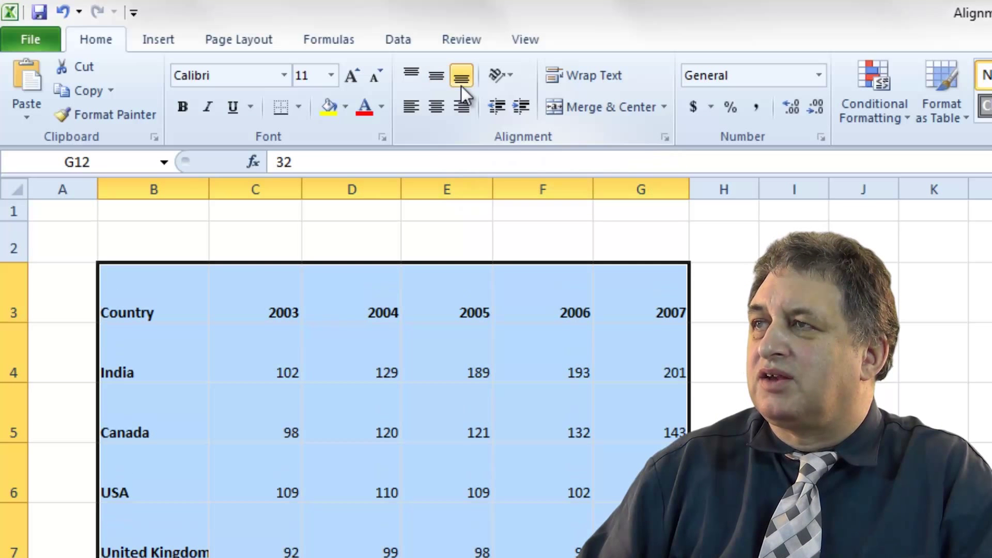
click(432, 79)
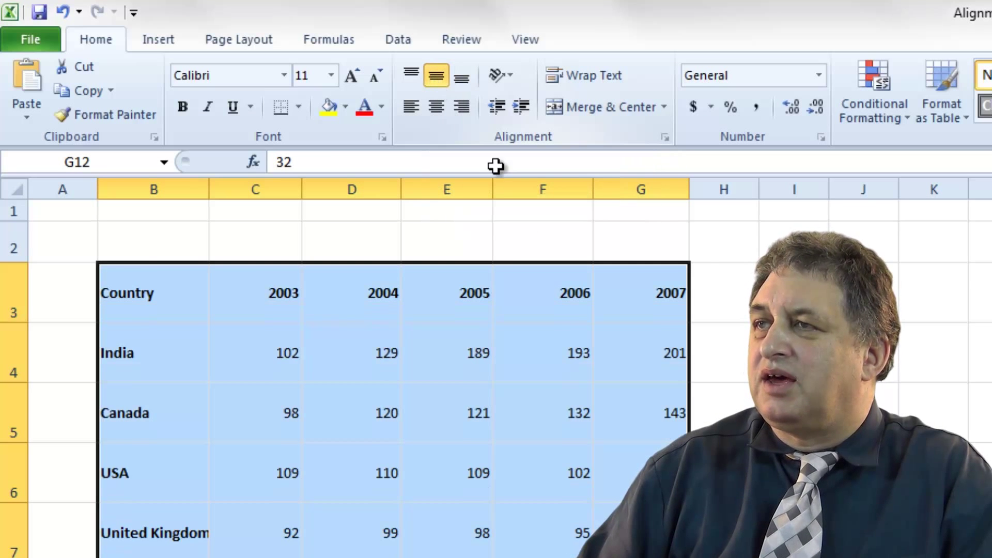
click(740, 364)
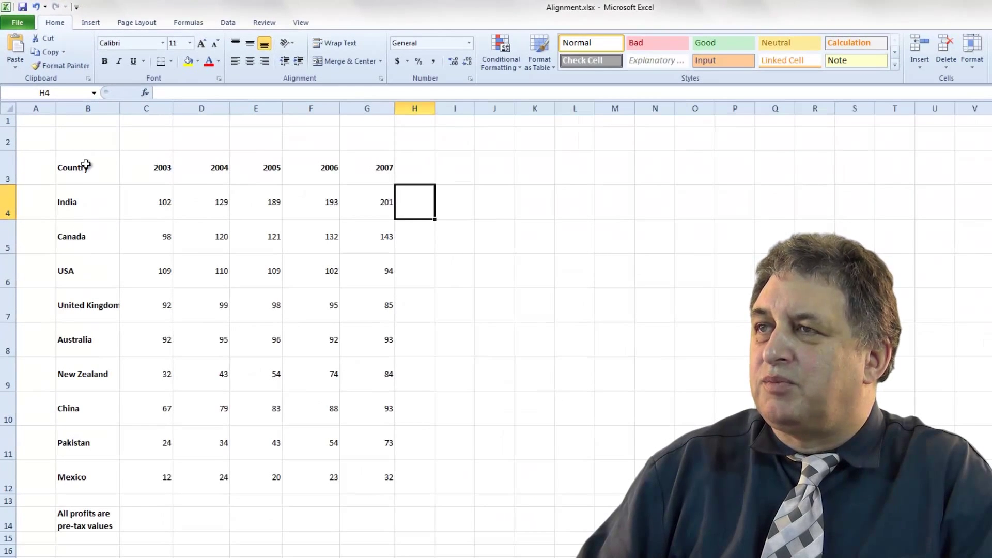
Center the contents of the country table B3:G12 horizontally in their cells
drag(392, 482, 123, 150)
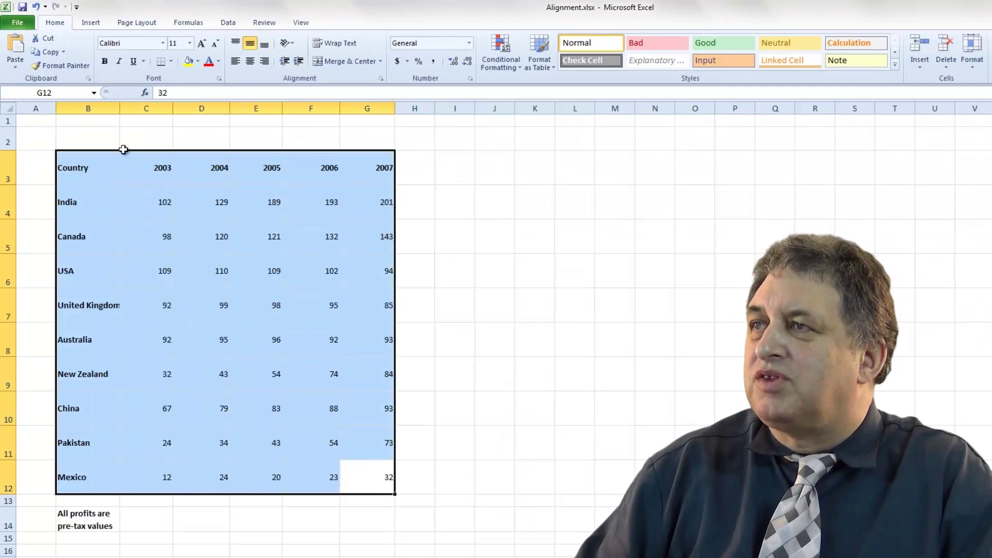
click(250, 61)
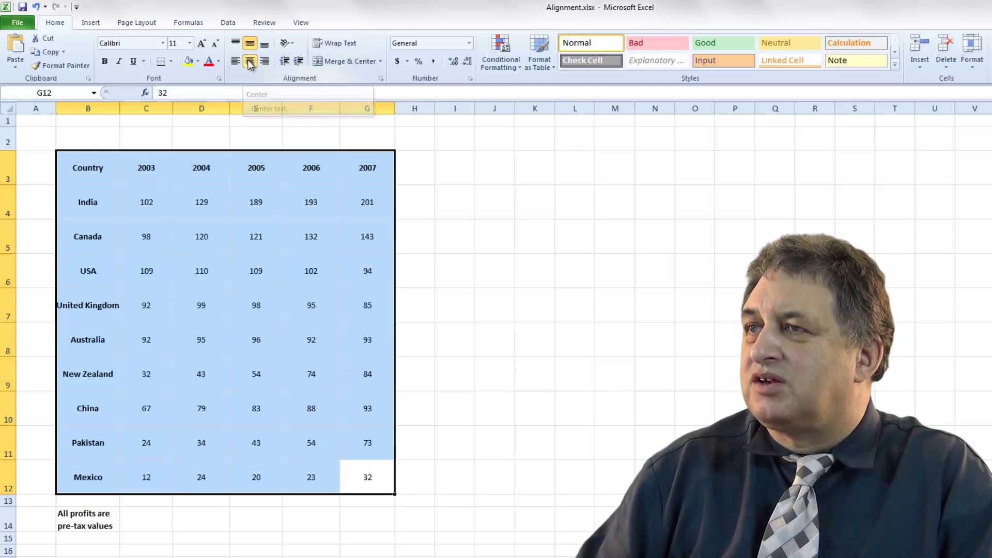
click(481, 235)
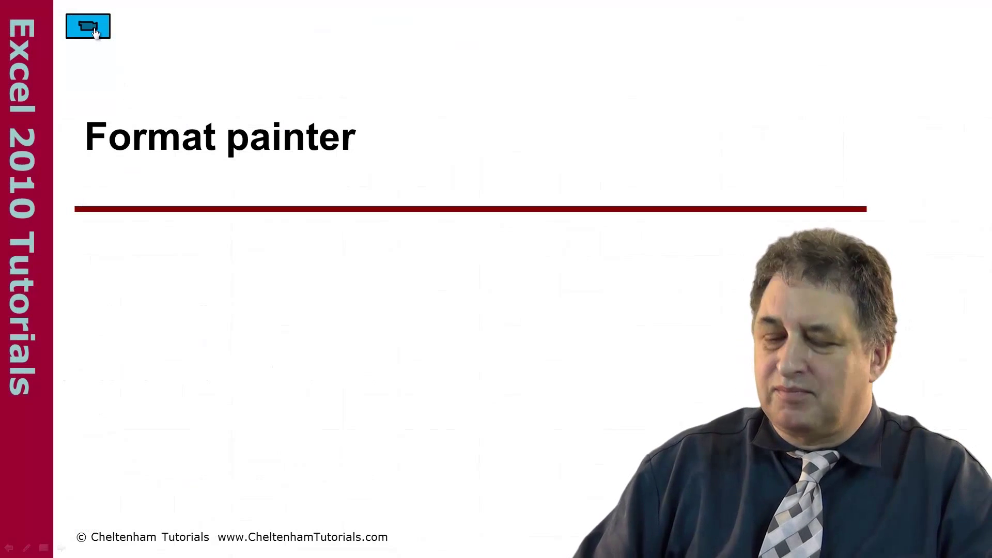
Switch to the Excel workbook, and underline all the text in the upper country table B3:G12
key(alt+Tab)
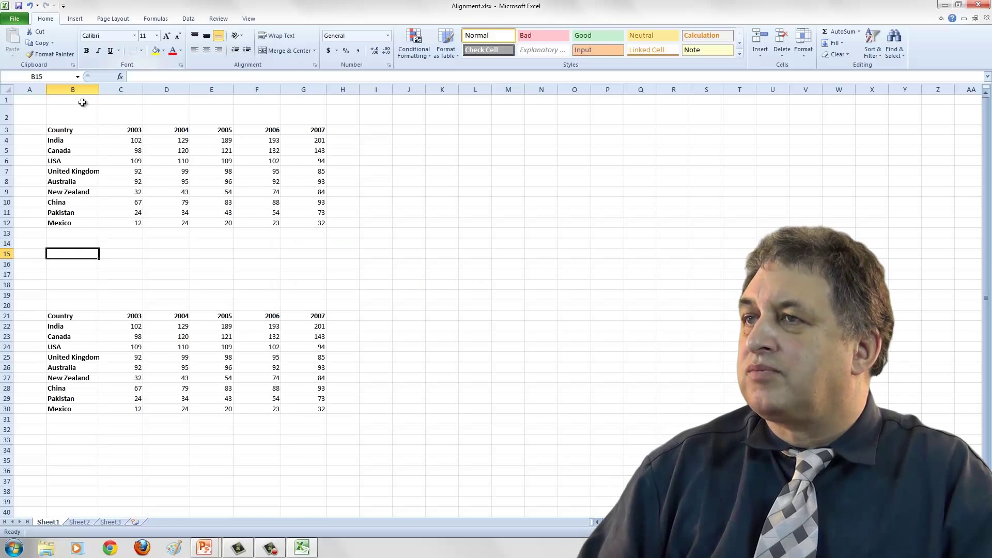
drag(66, 130, 315, 223)
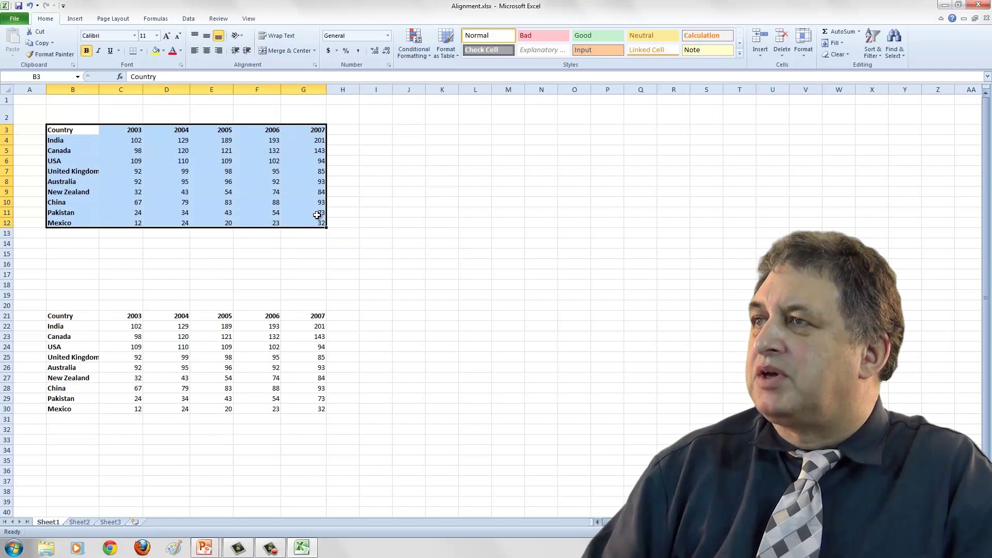
click(110, 50)
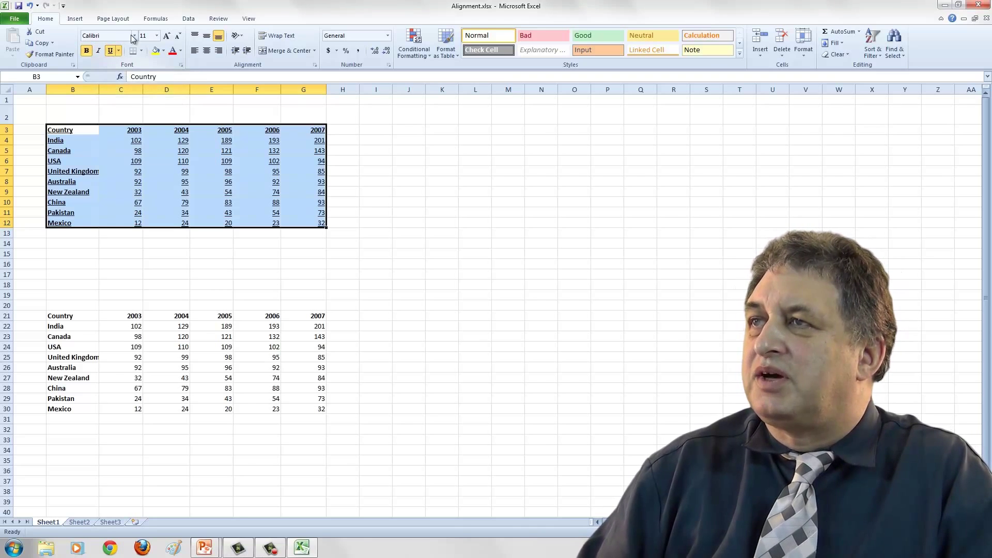
Set the upper table B3:G12 to the Adobe Gothic Std B font at size 14
click(135, 37)
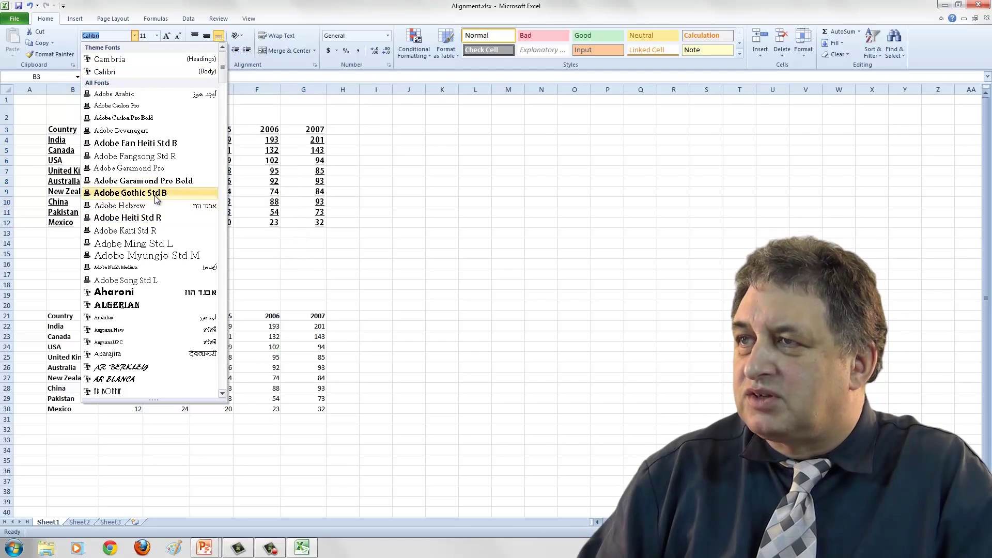
click(135, 193)
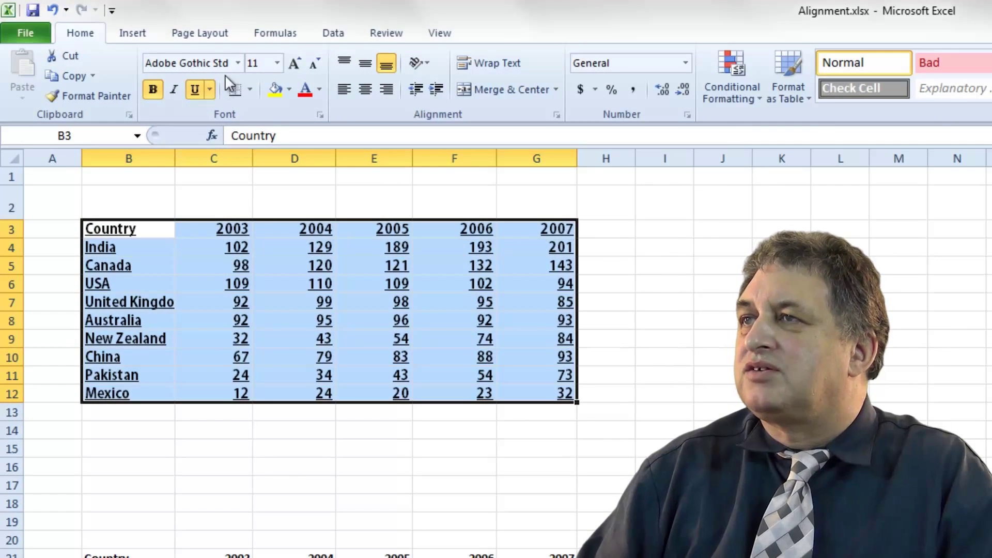
click(278, 63)
click(254, 161)
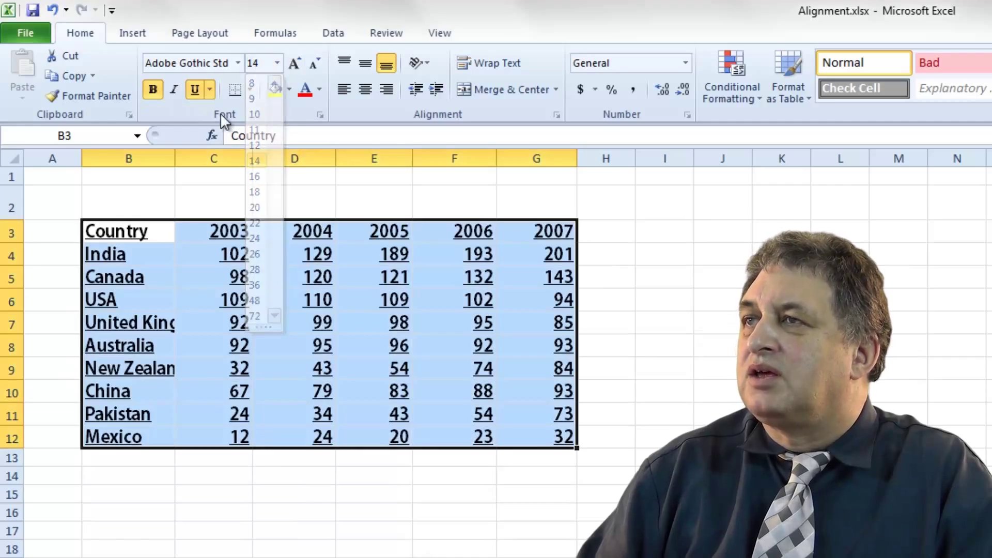
Give the upper table B3:G12 a dark red theme font color and a light blue standard fill
click(318, 90)
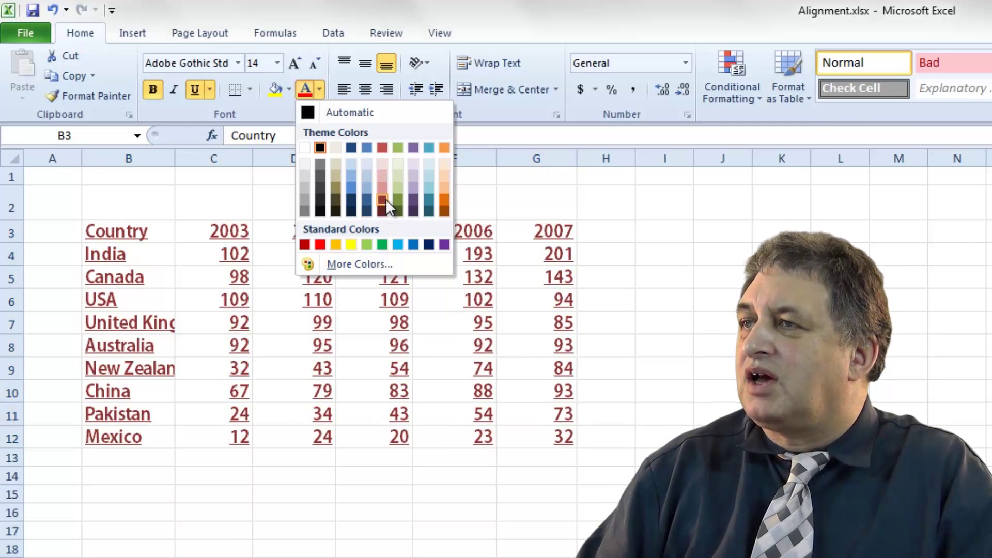
click(385, 198)
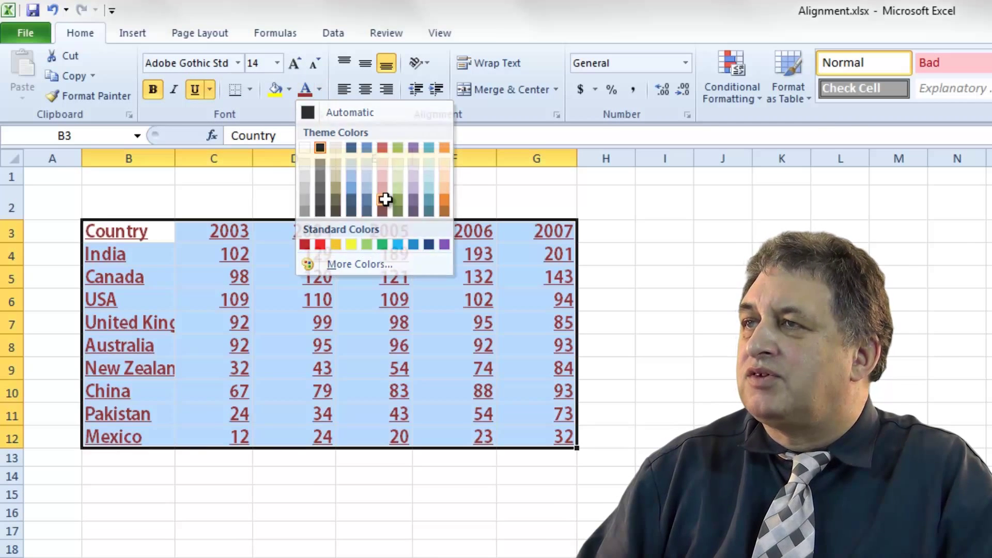
click(289, 89)
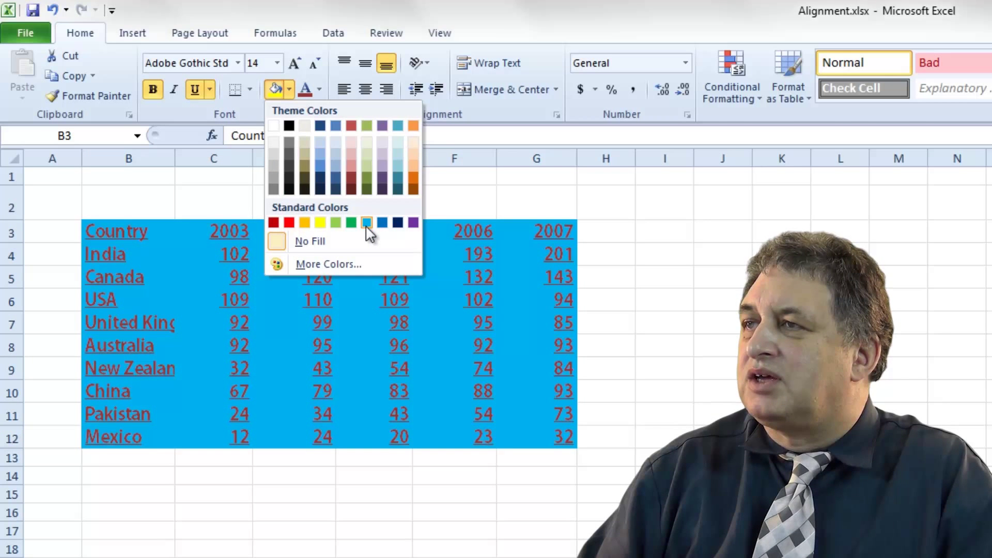
click(366, 222)
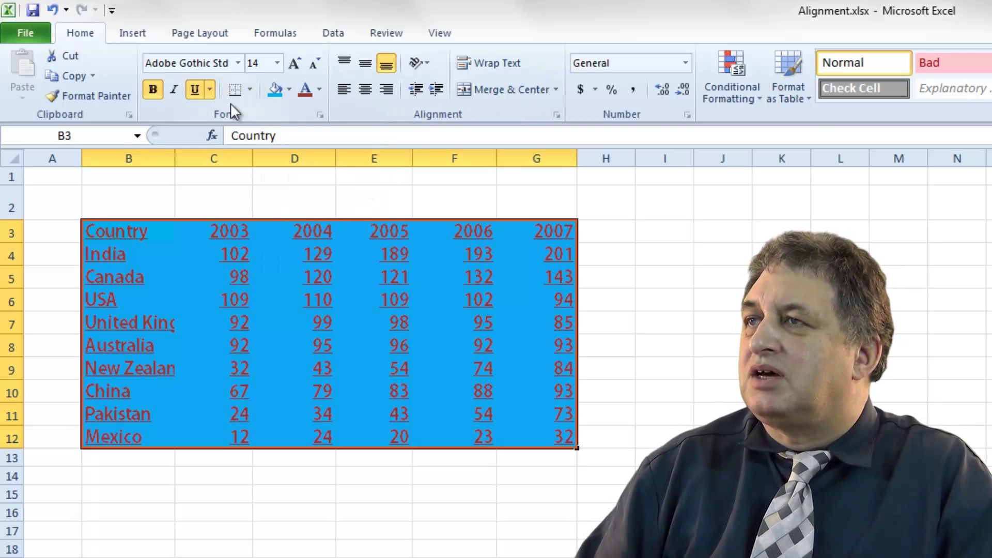
Apply a Thick Box Border around the upper table B3:G12, and deselect the table
click(250, 89)
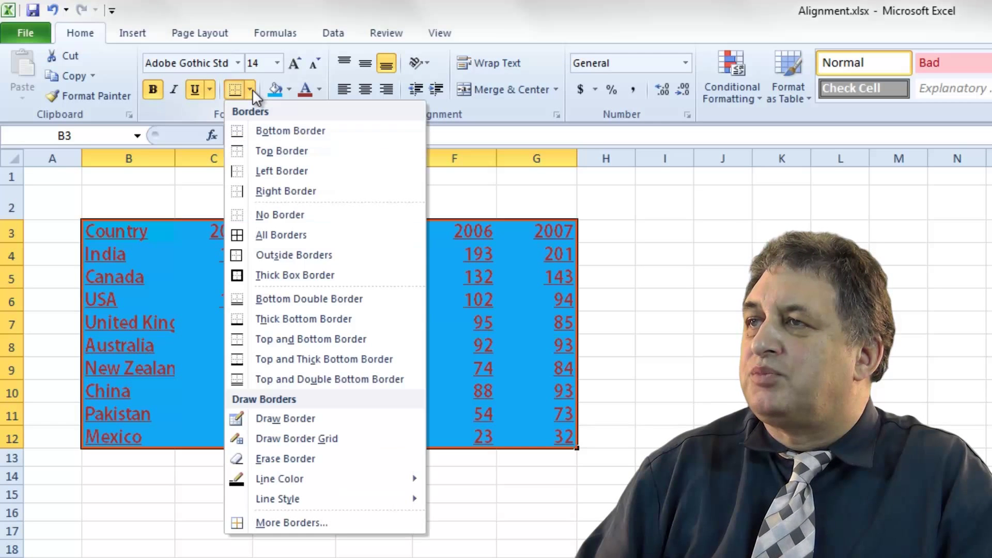
click(279, 277)
click(388, 406)
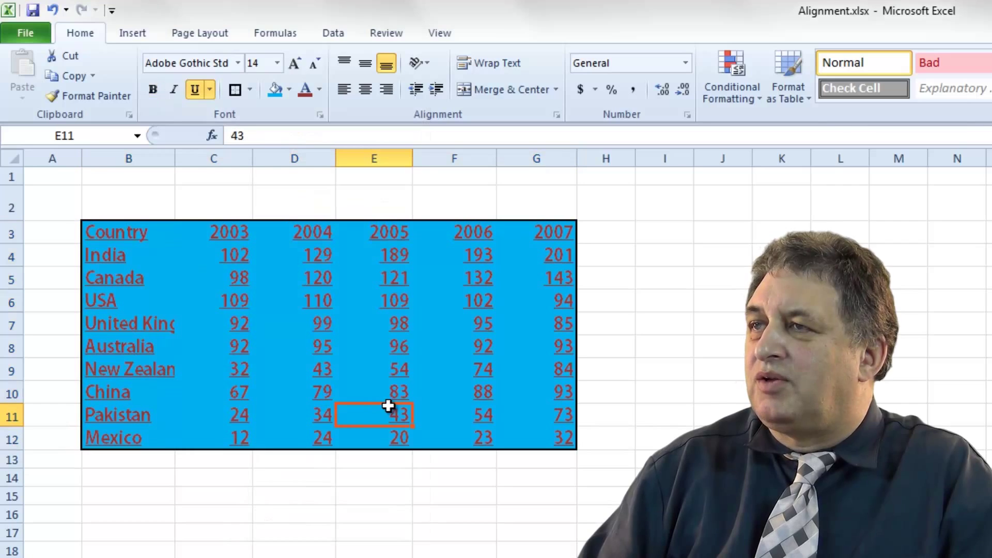
click(781, 439)
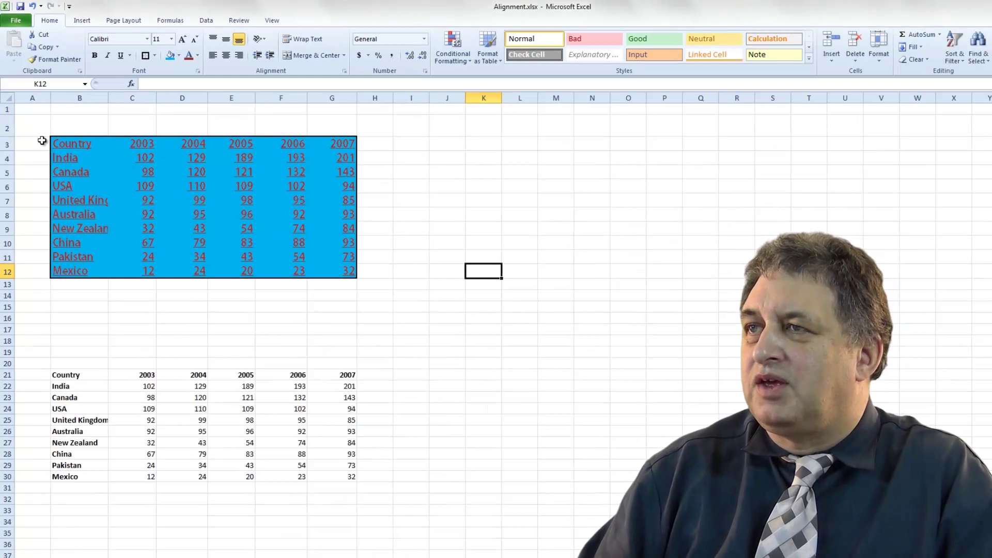
Copy the formatting of B3:D10 in the upper table onto the lower table B21:G30 with Format Painter
drag(70, 145, 200, 231)
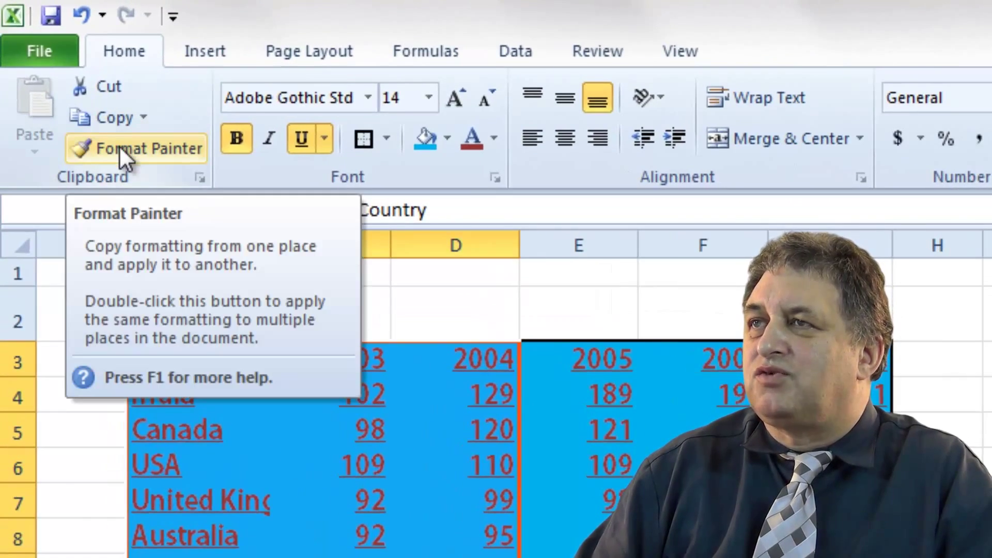
click(119, 145)
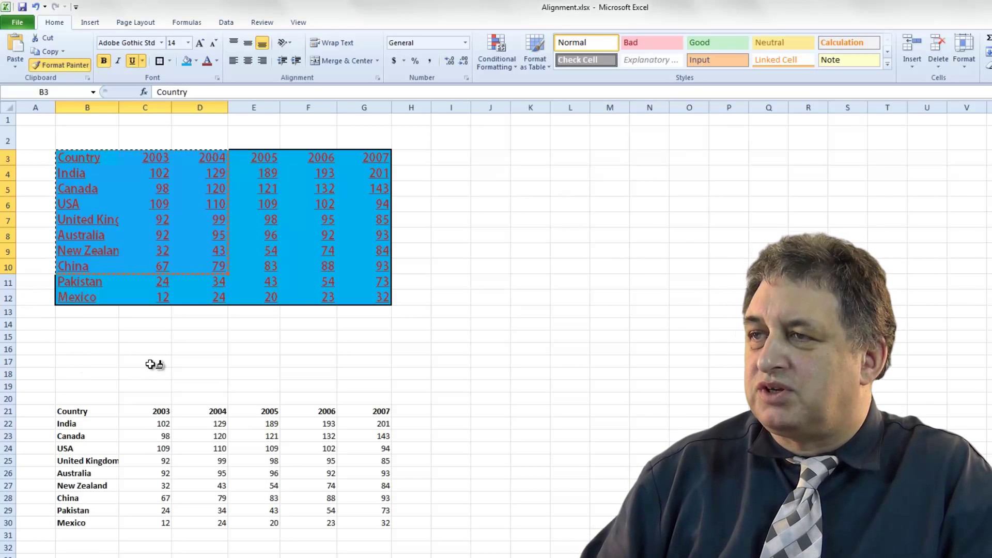
mouse_move(77, 411)
mouse_down()
mouse_move(88, 436)
mouse_move(166, 451)
mouse_move(297, 511)
mouse_move(375, 523)
mouse_up()
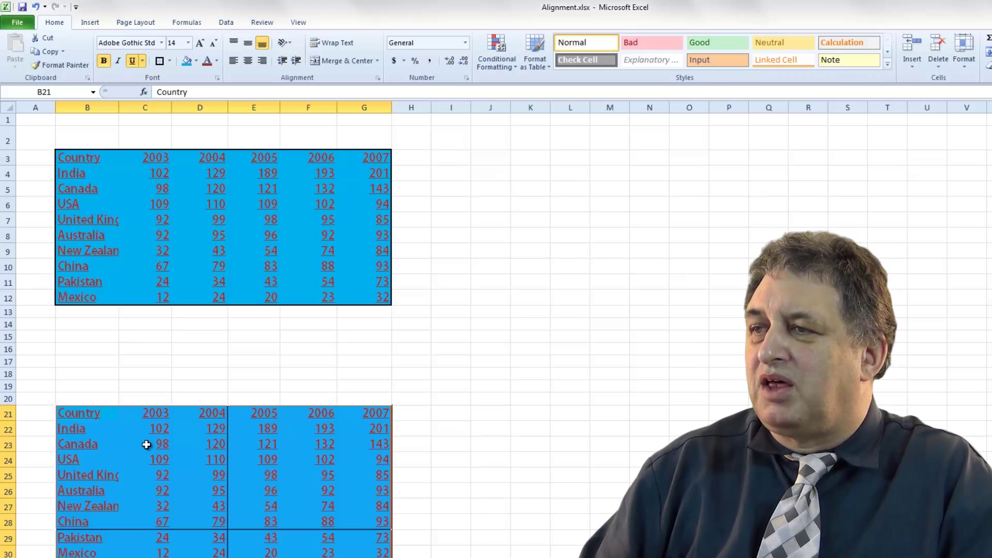
Undo the formatting changes and the table copy until the sheet holds only the plain upper table and its pre-tax note
click(35, 7)
click(36, 8)
click(36, 7)
click(36, 7)
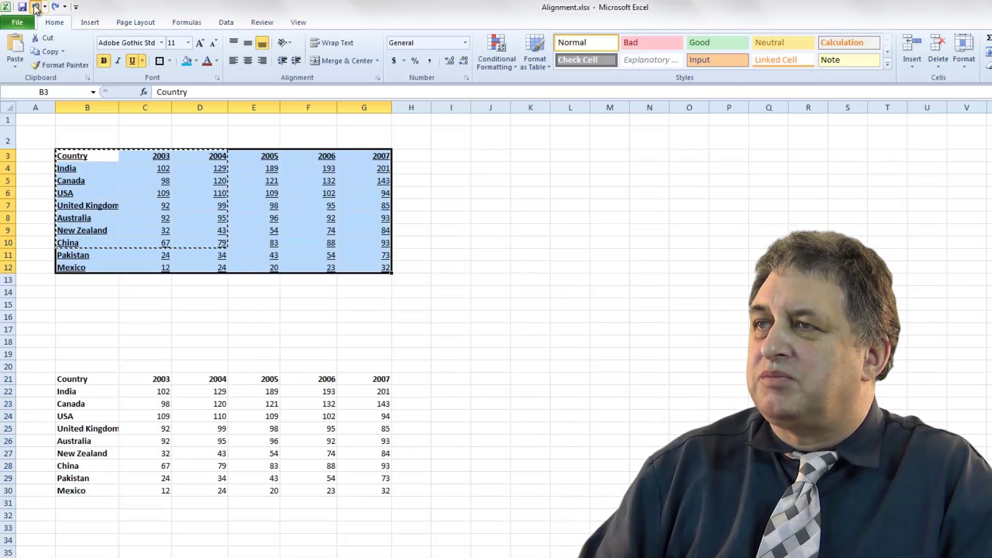
click(36, 7)
click(35, 8)
click(248, 370)
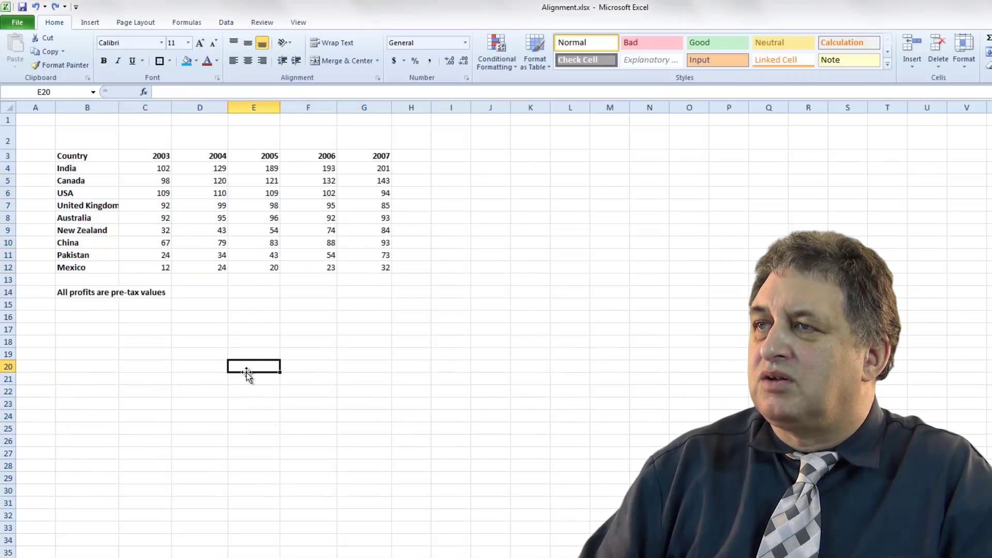
Copy the table B3:G12 to the empty area starting at B20, and deselect it
drag(83, 160, 295, 478)
click(190, 262)
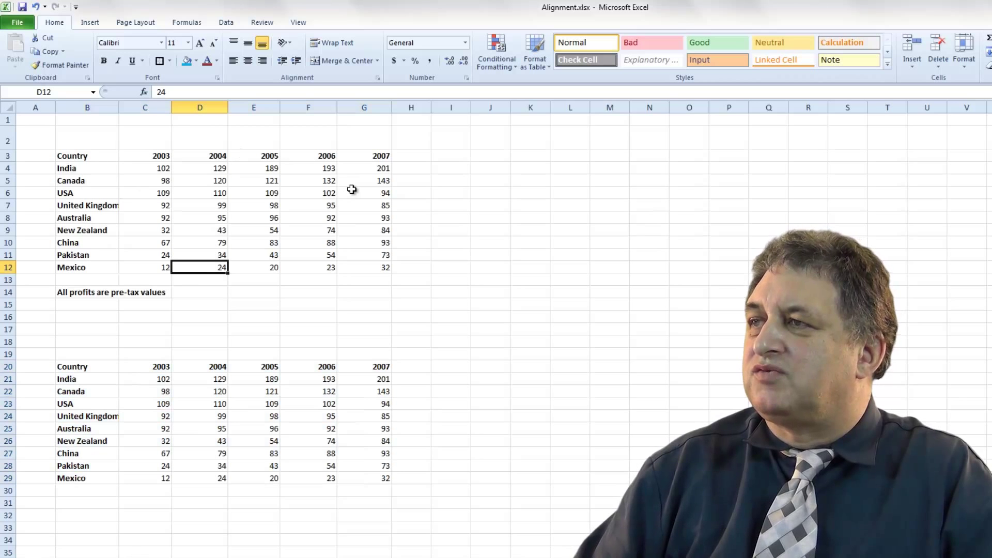
Give the upper table B3:G12 a standard dark red font color and a yellow fill
drag(93, 151, 370, 271)
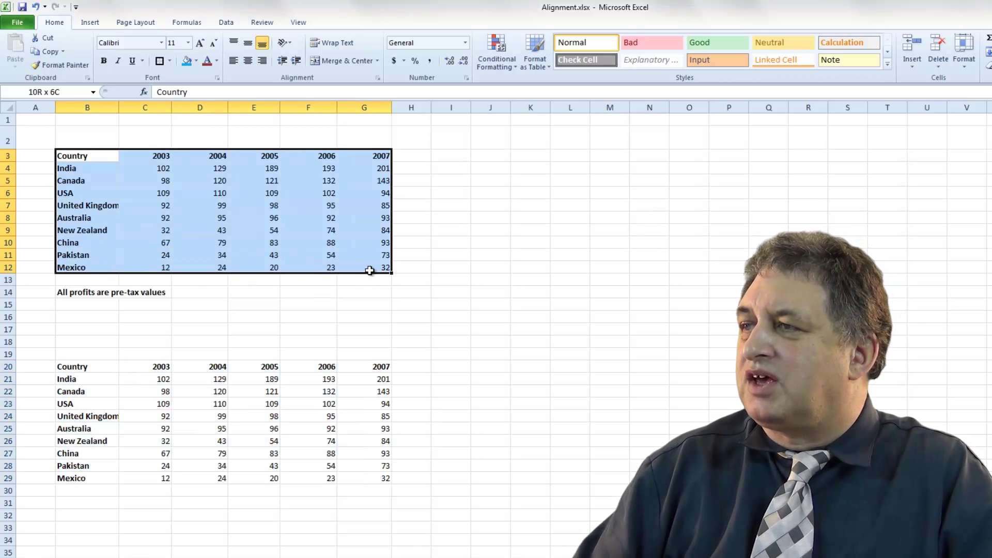
click(217, 61)
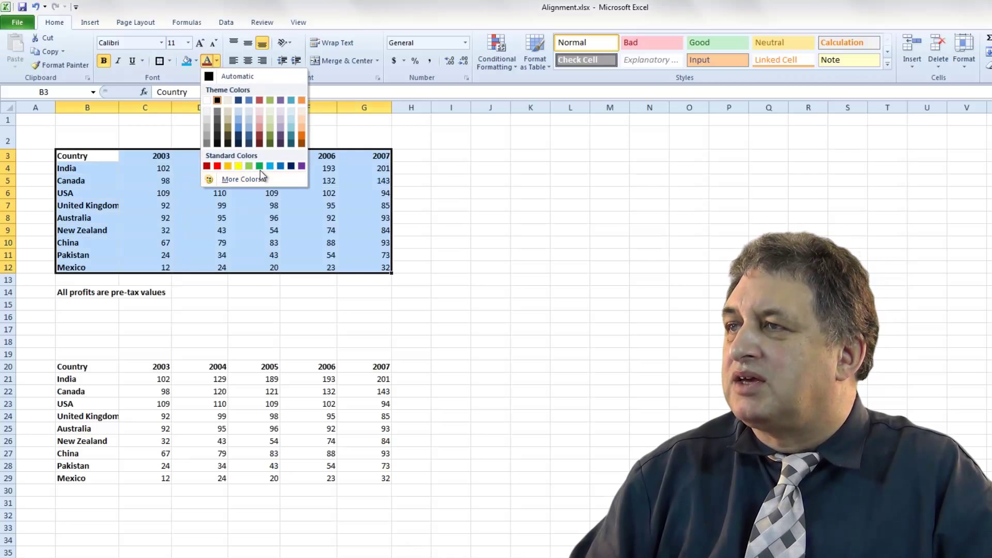
click(207, 167)
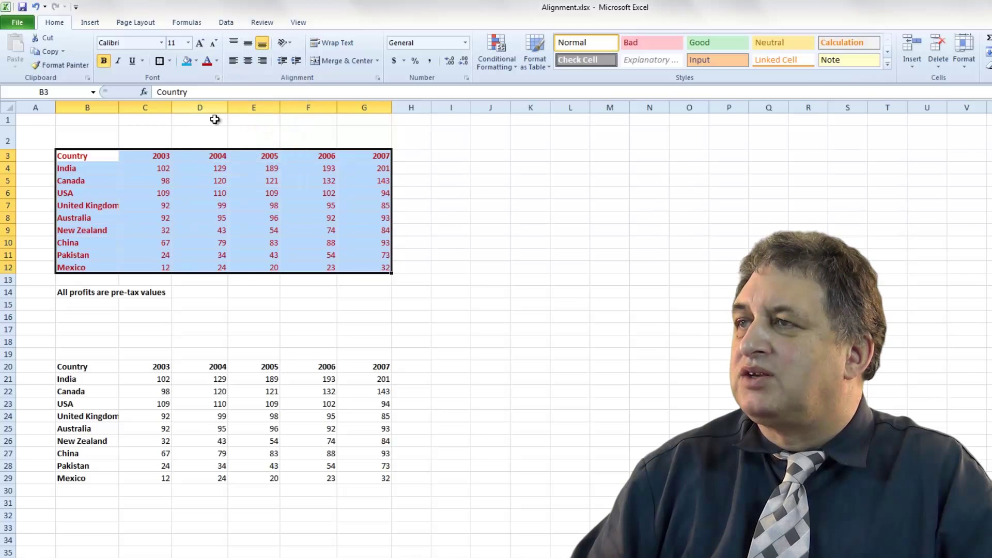
click(194, 60)
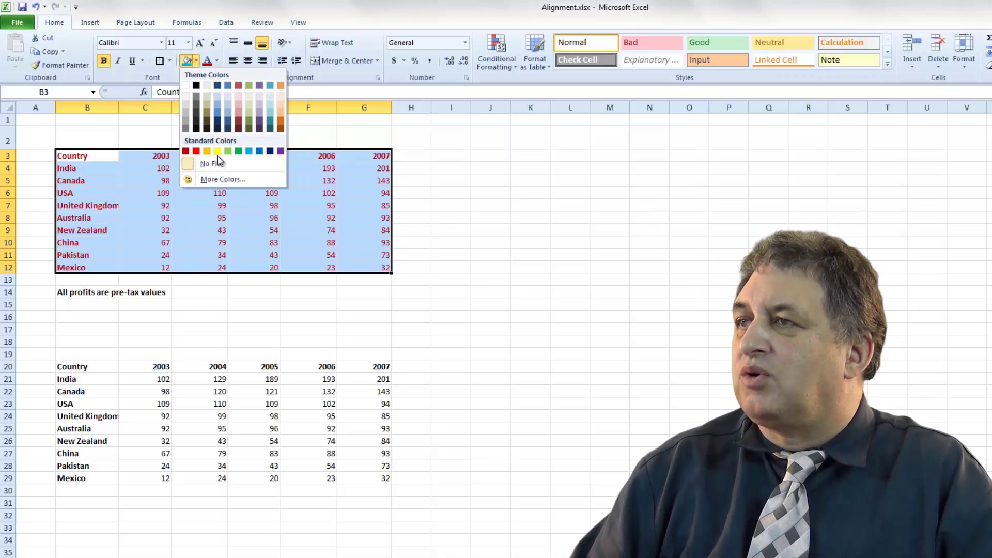
click(219, 150)
Set the upper table's text to size 14, Adobe Gothic Std B and italic, and deselect the table
click(199, 43)
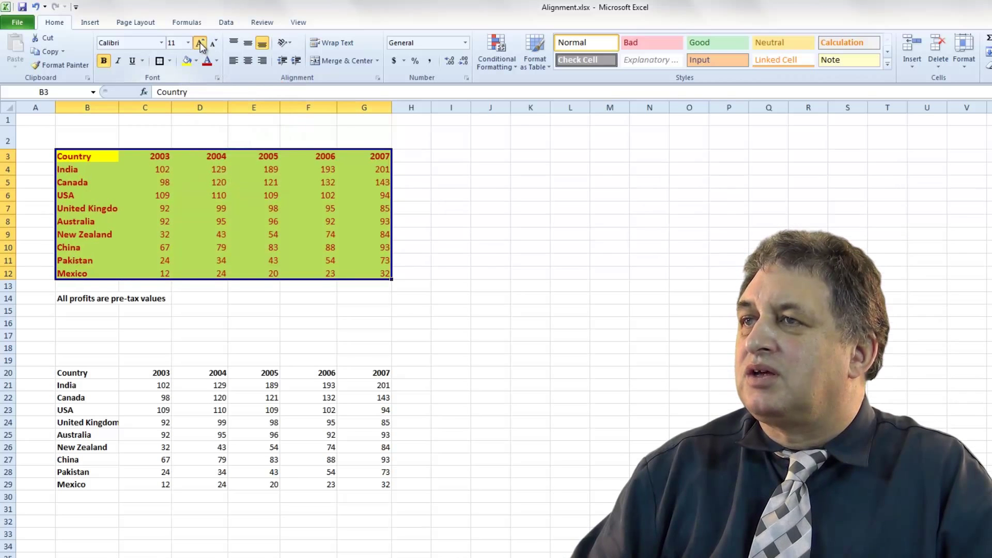
click(200, 42)
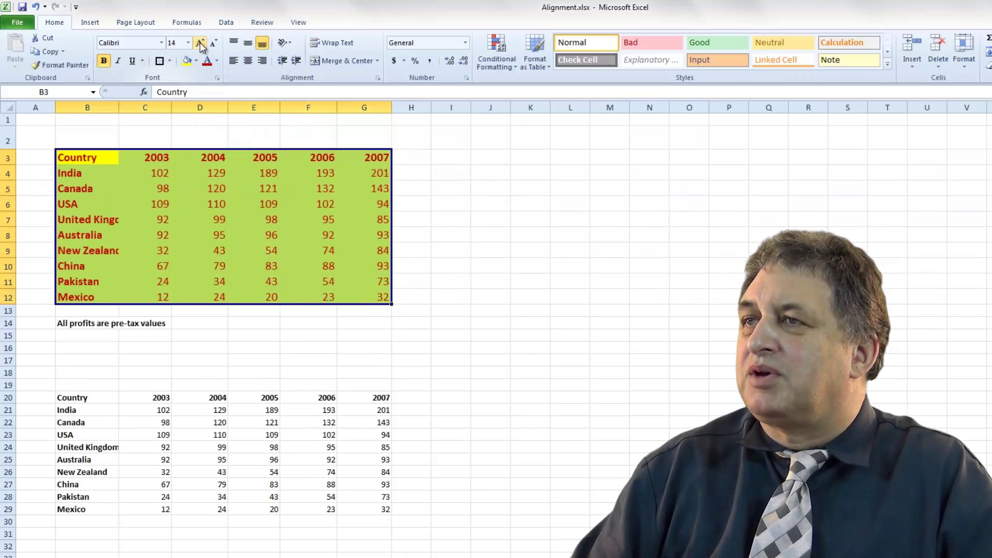
click(162, 43)
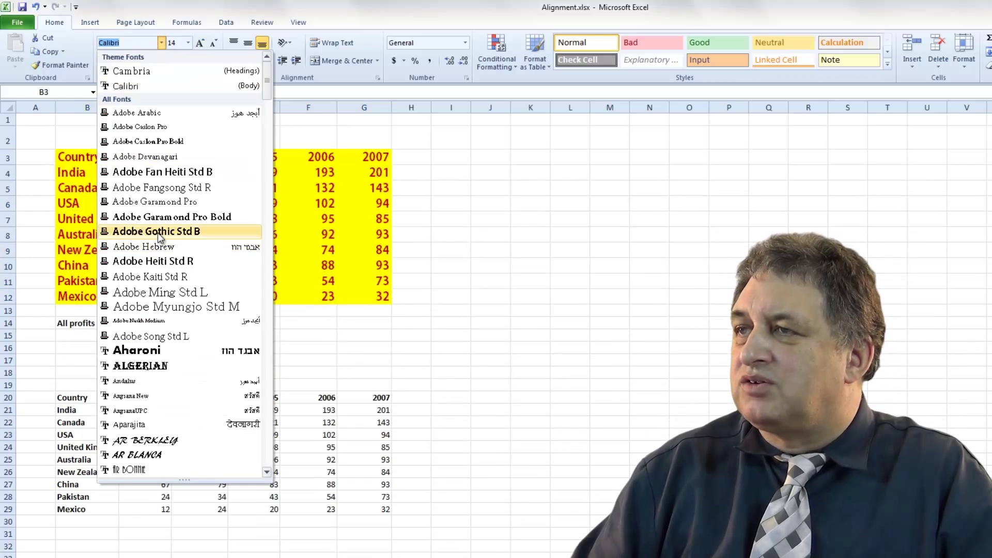
click(158, 234)
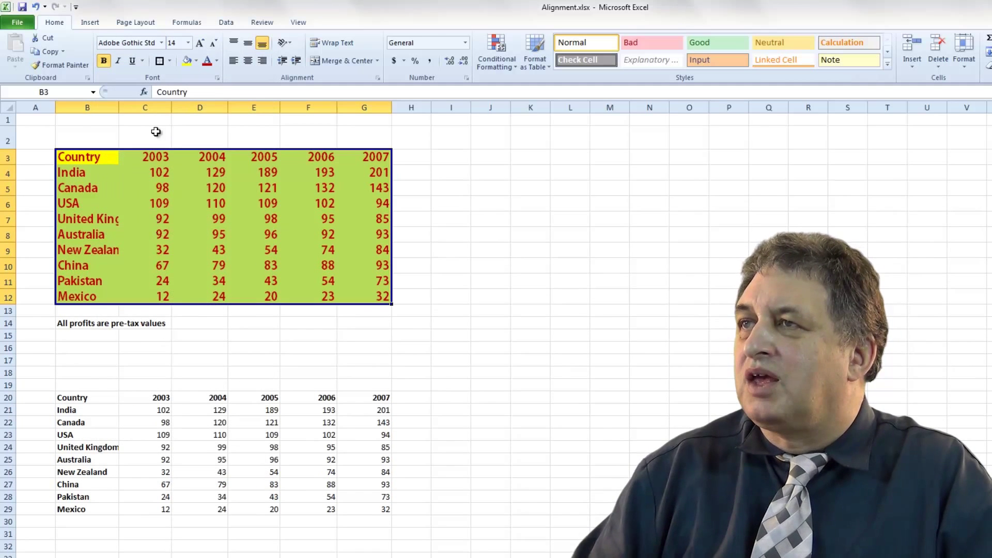
click(120, 61)
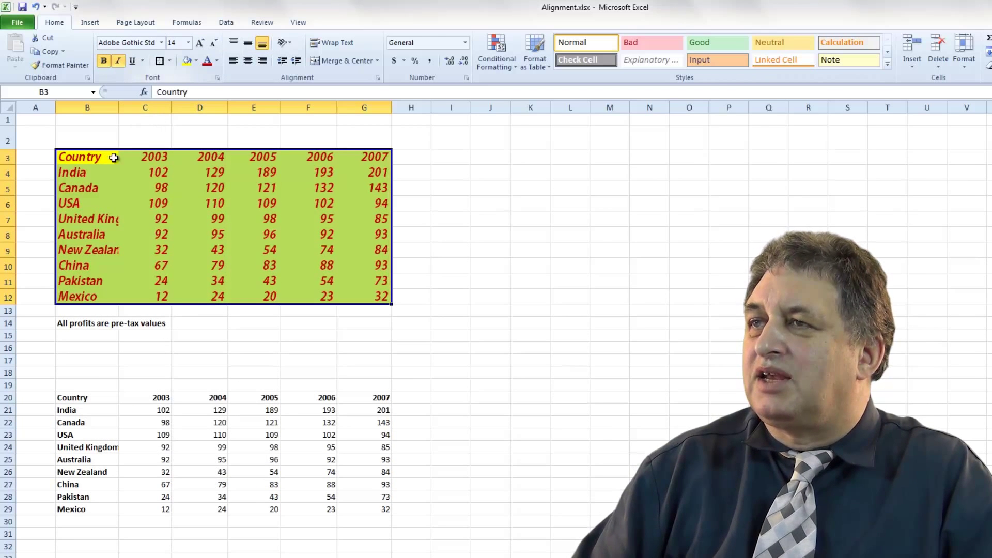
click(119, 193)
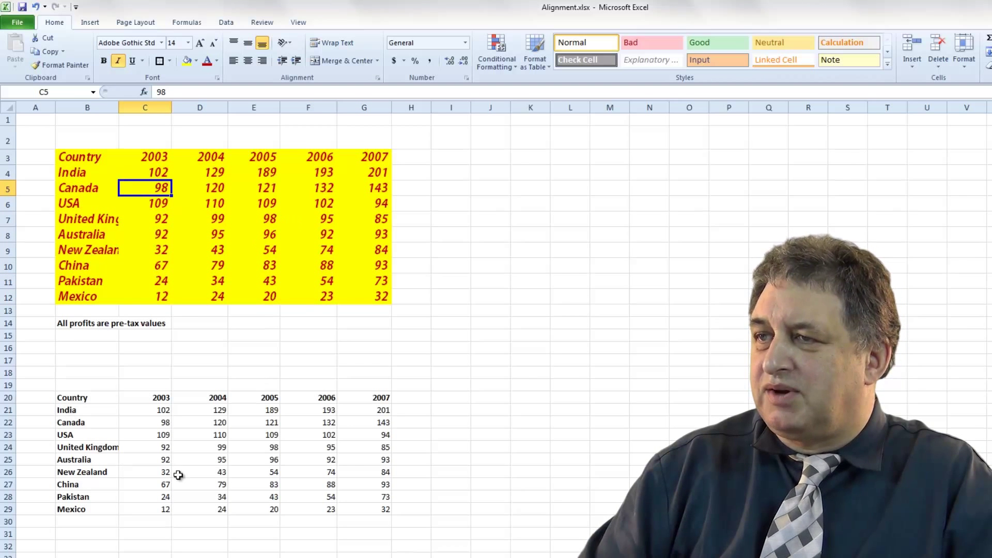
Copy the formatting of cell F5 onto the lower table's country column B20:B29 with Format Painter
click(318, 188)
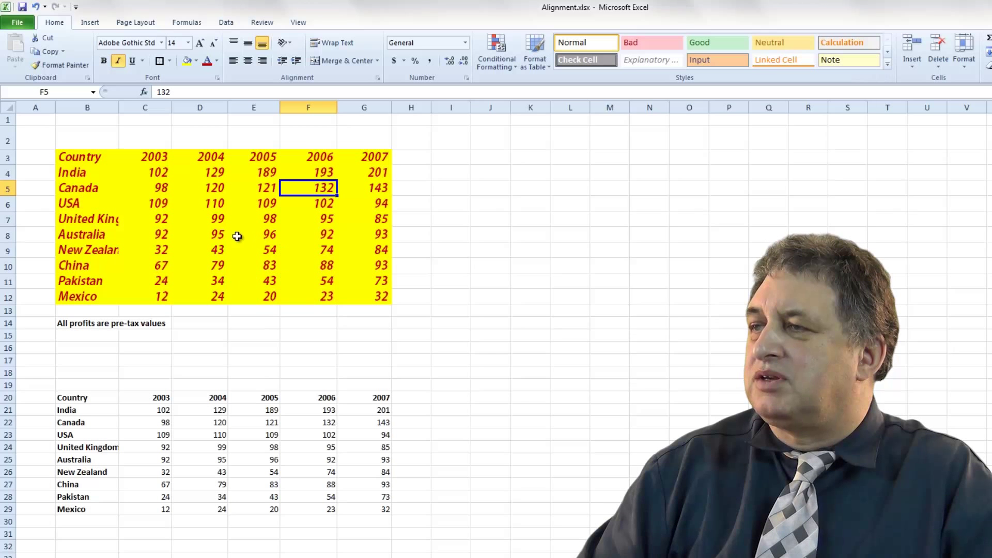
click(49, 67)
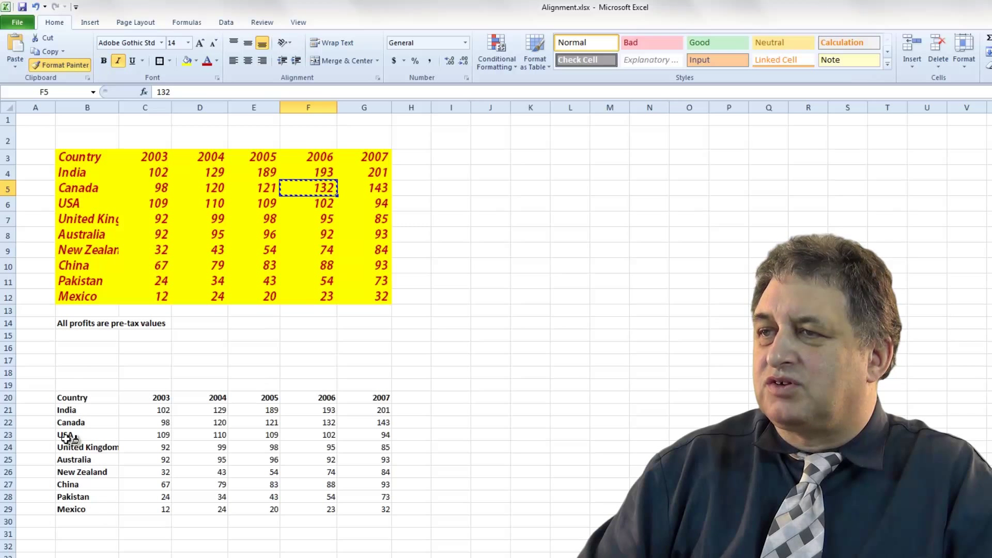
click(79, 399)
drag(79, 399, 80, 510)
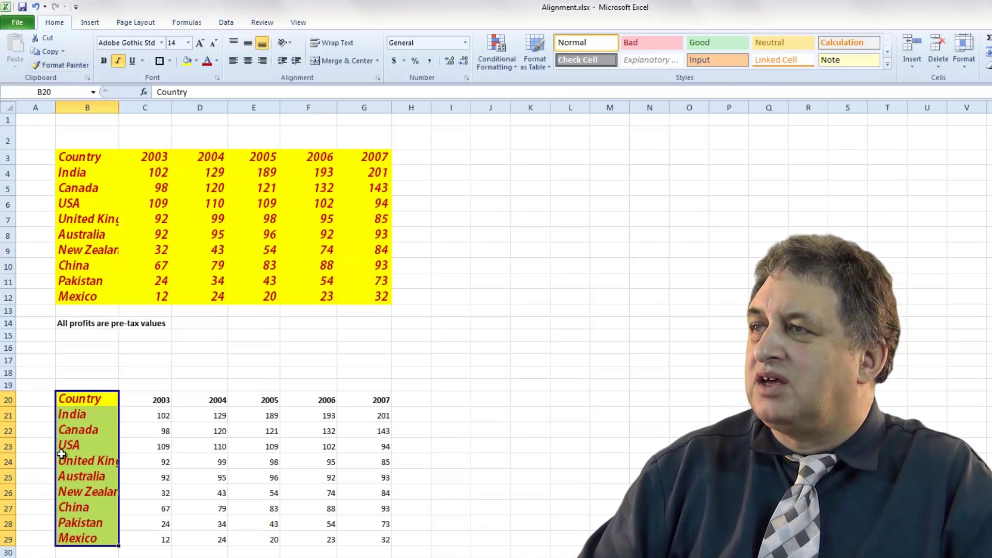
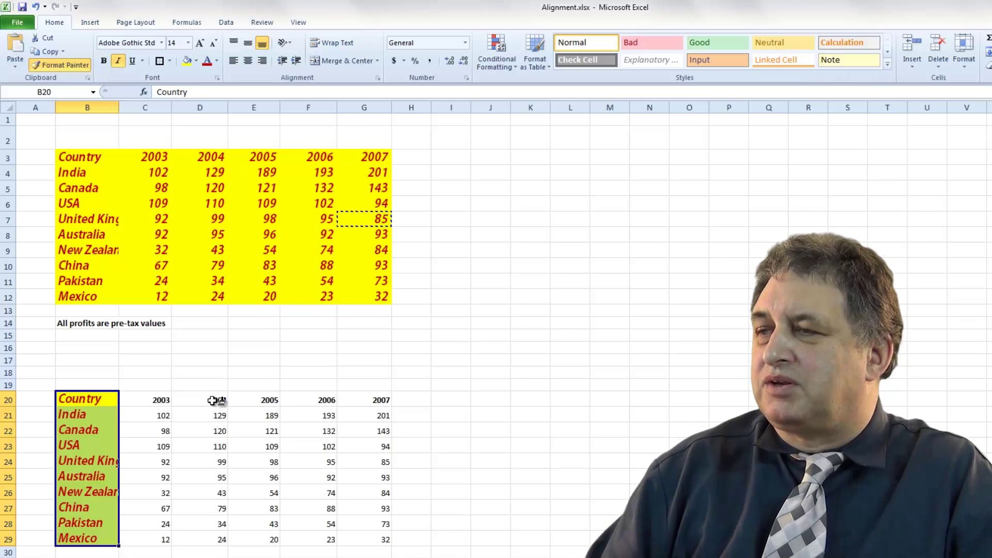
Keep Format Painter active with cell G7's formatting and apply it to the 2004 and 2006 columns, D20:D29 and F20:F29
drag(215, 401, 221, 540)
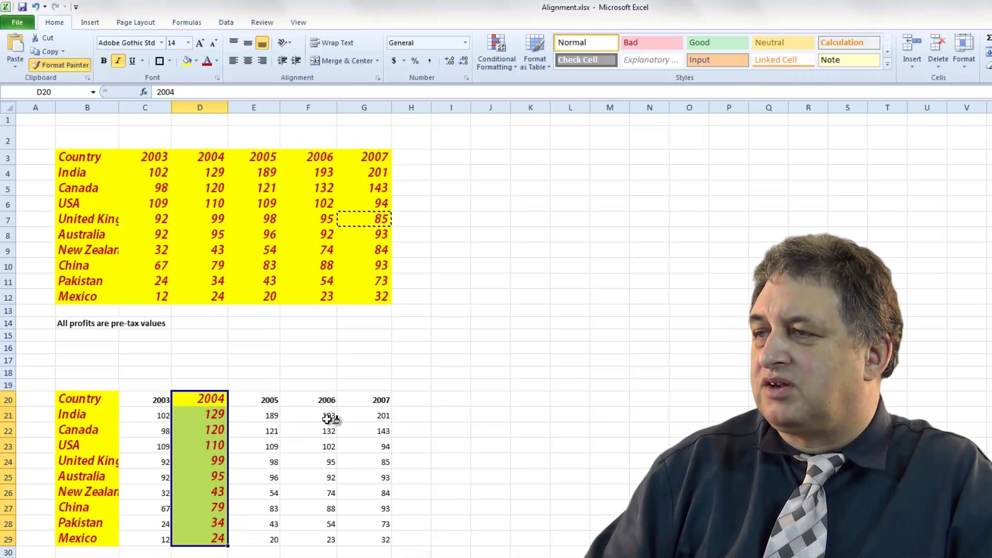
drag(327, 399, 332, 538)
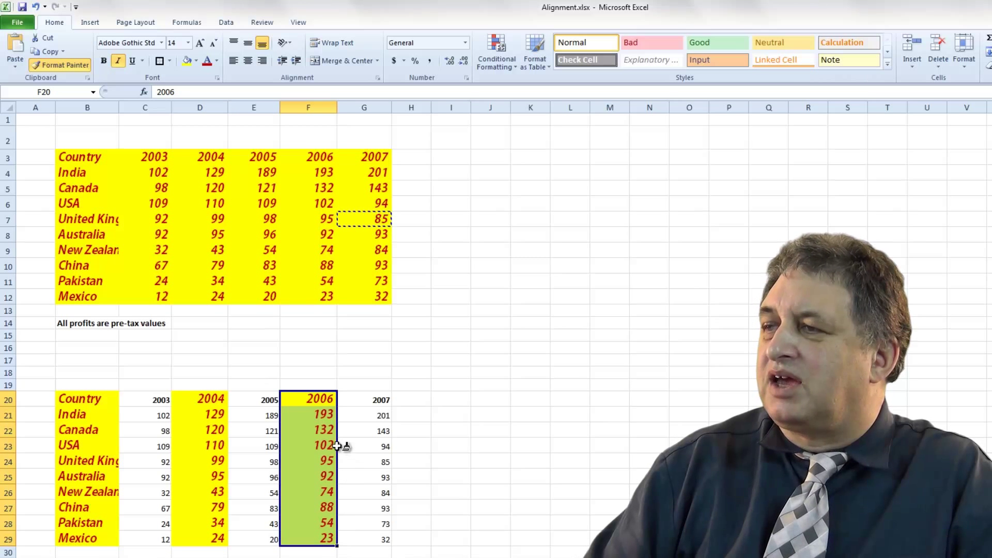
Paint the same formatting onto the alternate cells G20, G22, G24, G26 and G28, and finish with an empty cell selected
click(382, 400)
click(385, 433)
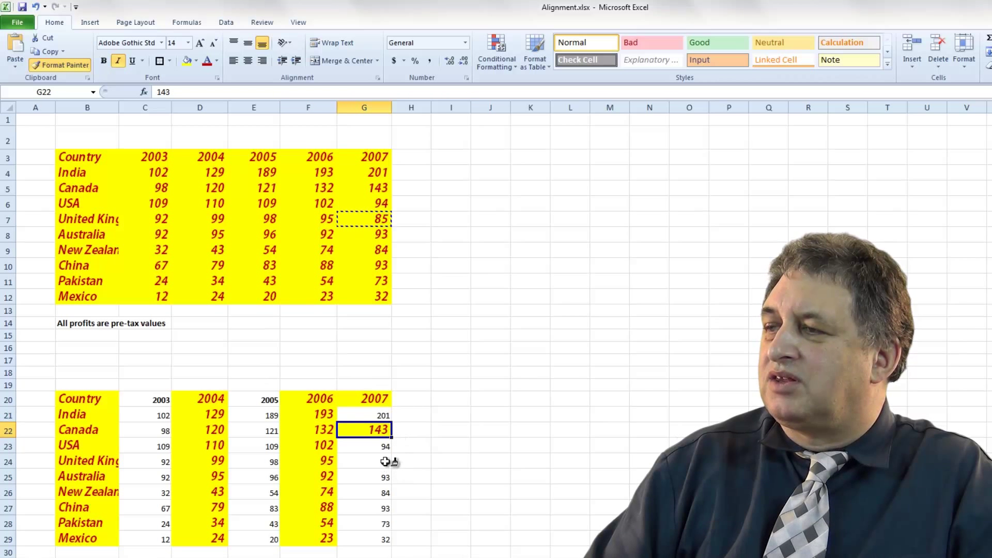
click(385, 461)
click(385, 492)
click(385, 523)
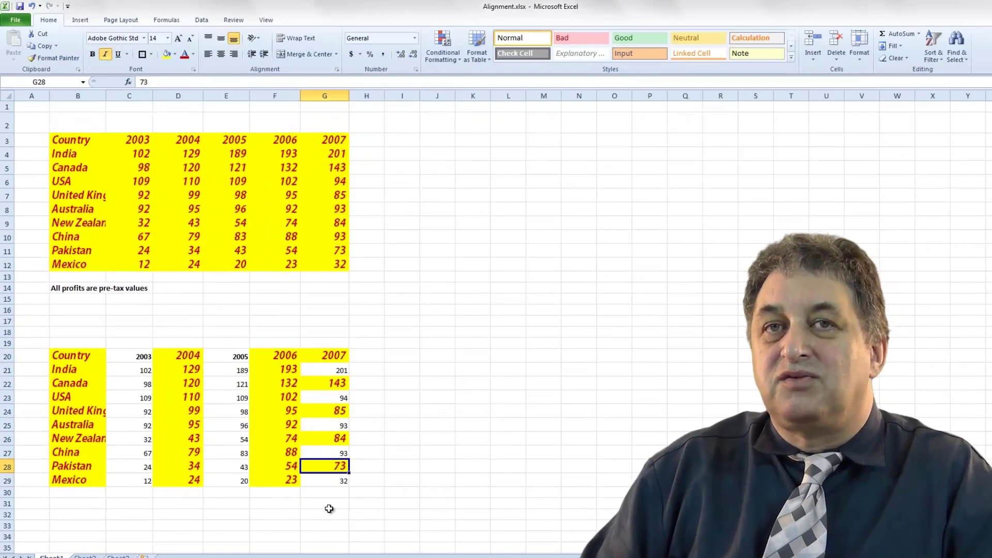
click(329, 507)
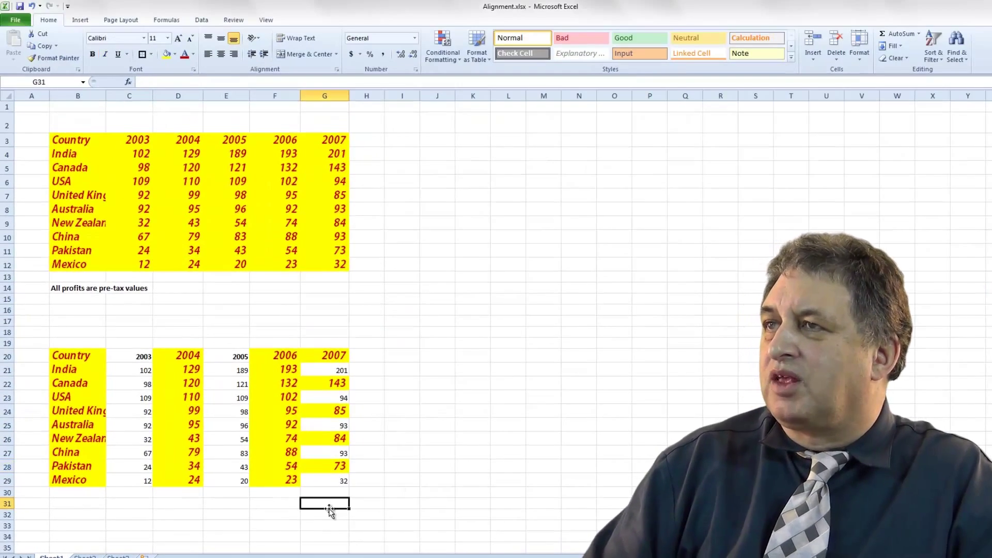